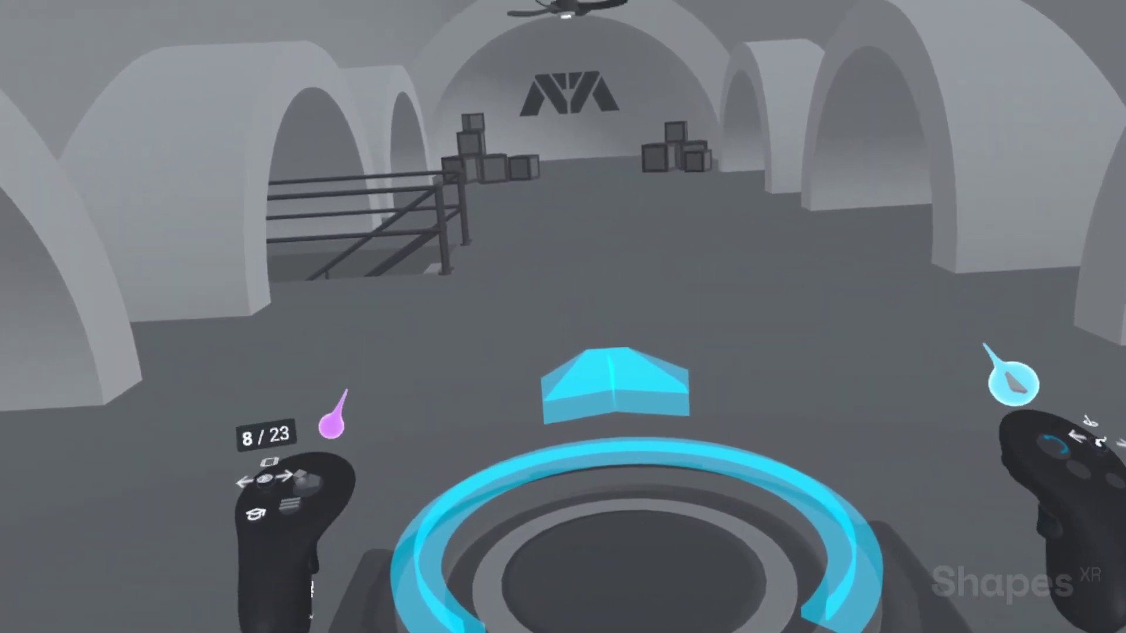
# Advance through the prototype stages past the ROBOREADY welcome screen to the main menu and choose MISSIONS
pyautogui.press('Right')
pyautogui.press('Right')
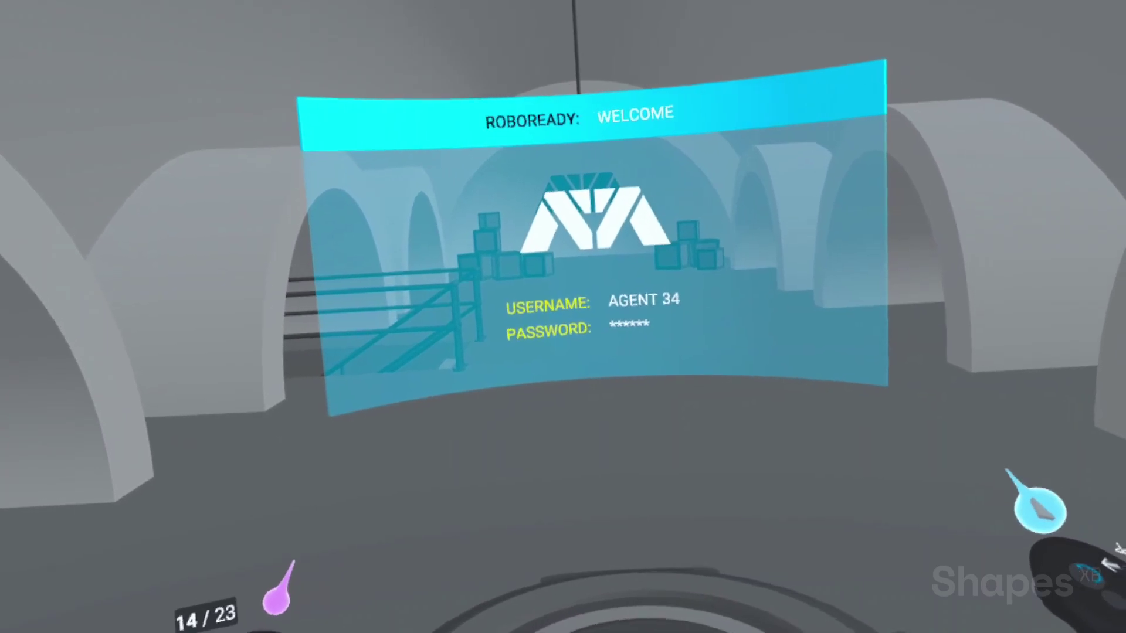
pyautogui.press('Right')
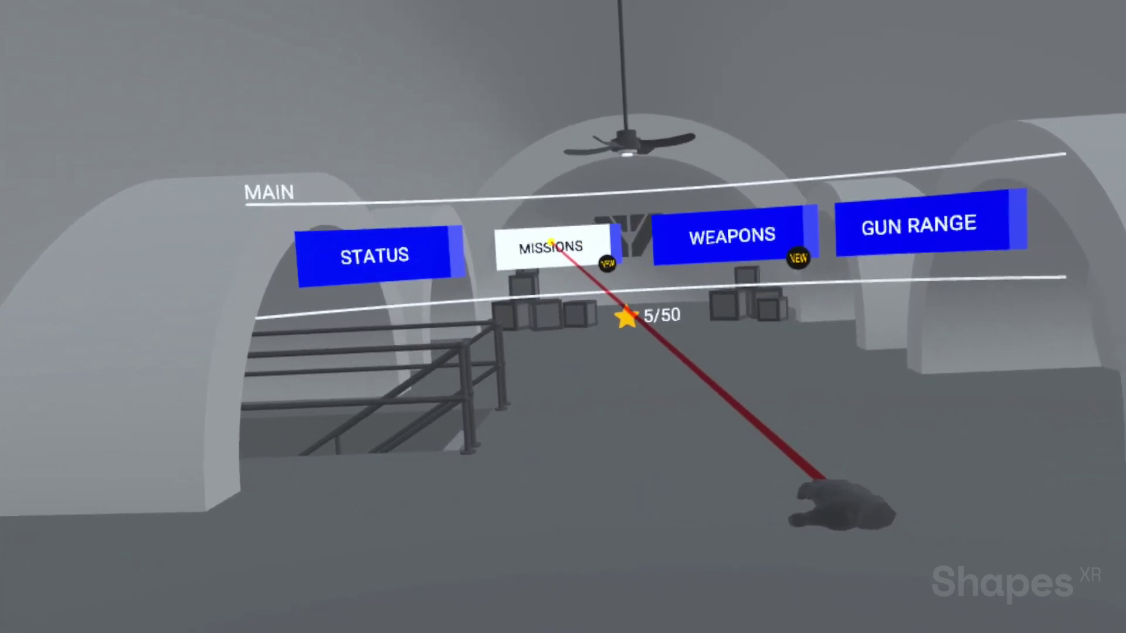
pyautogui.click(551, 246)
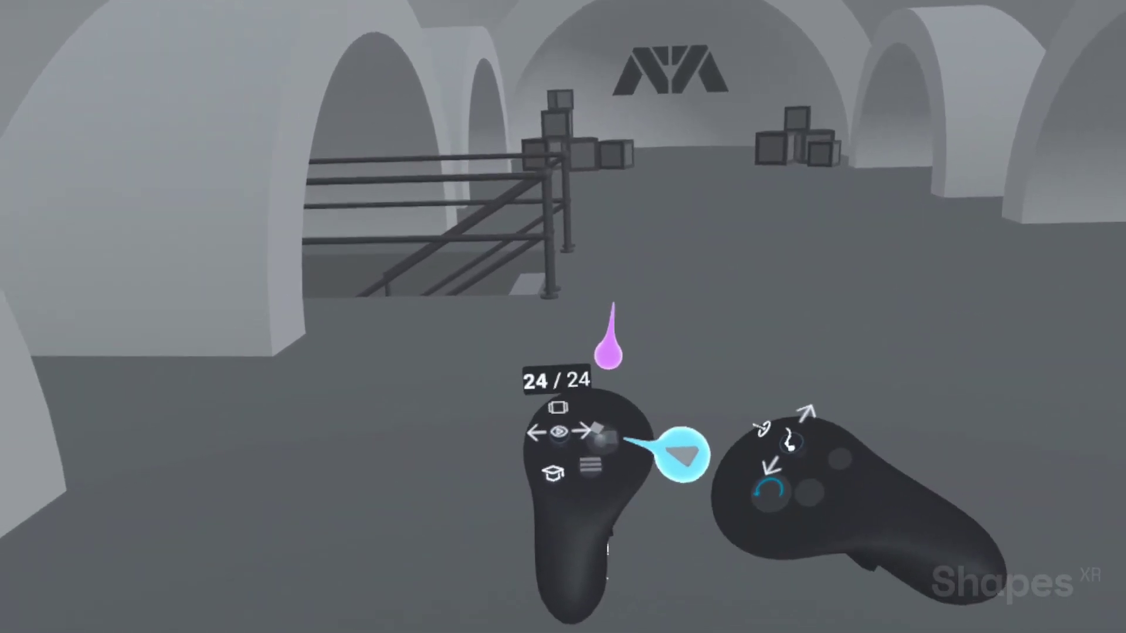
# Add a cube from the primitive shapes to the open floor of the arched hall
pyautogui.click(616, 440)
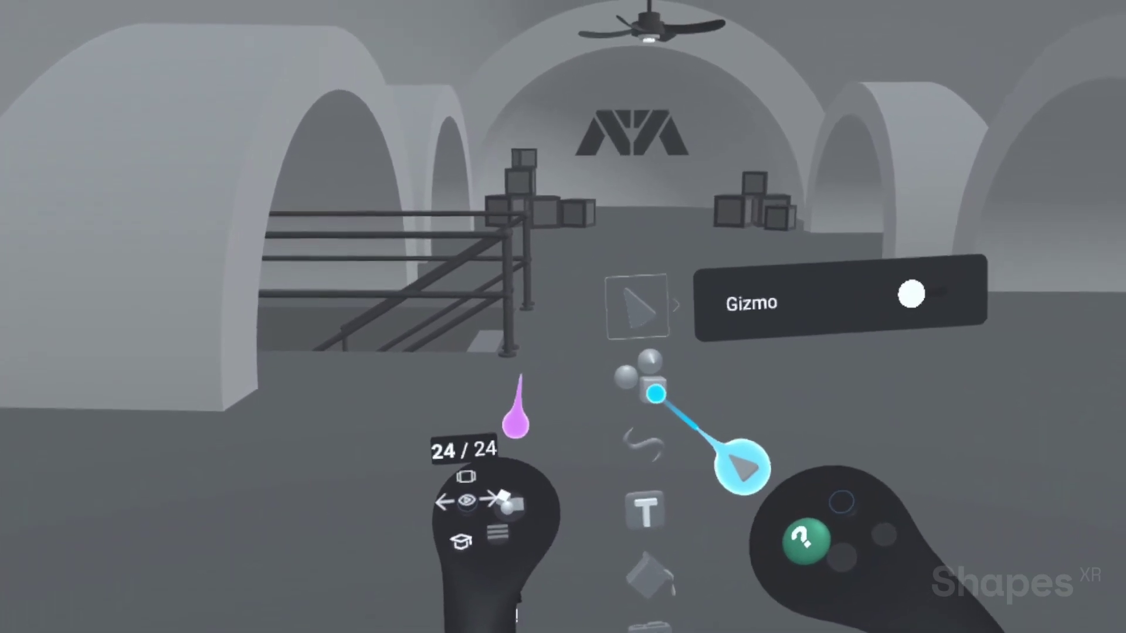
pyautogui.click(650, 388)
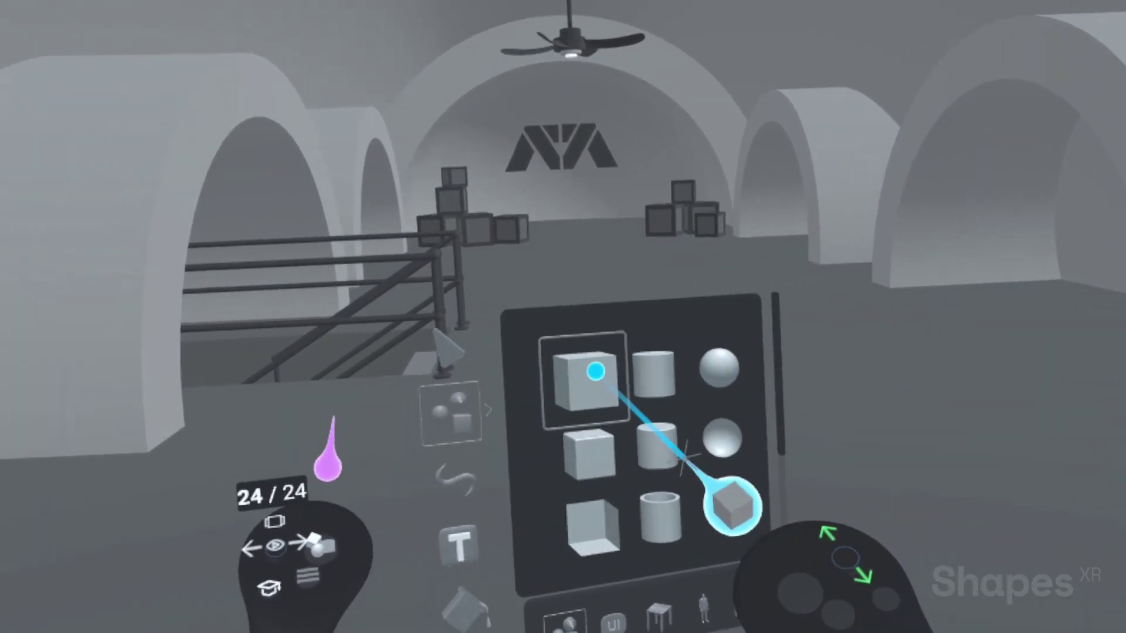
pyautogui.moveTo(595, 372); pyautogui.dragTo(984, 286)
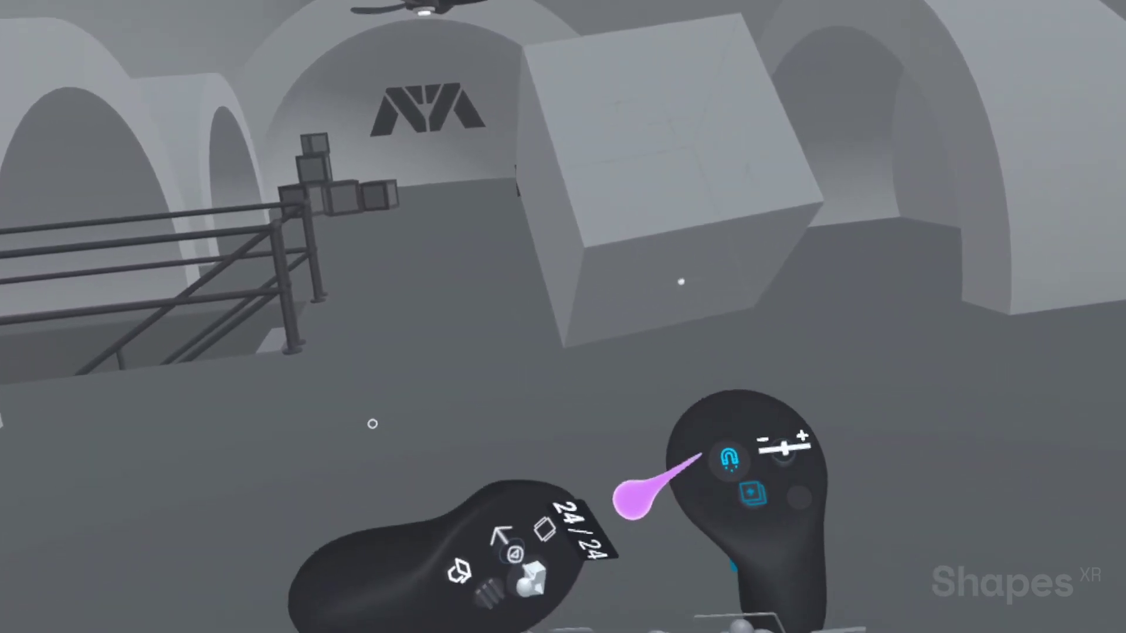
pyautogui.click(729, 460)
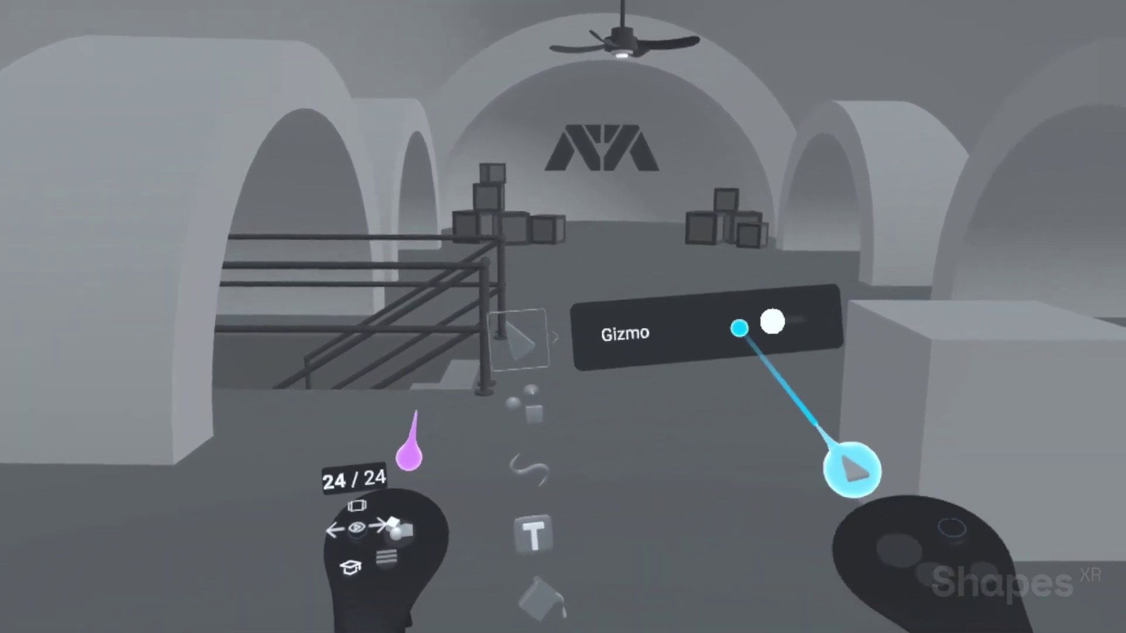
# Enable the Gizmo for the selection tool and stretch the cube vertically into a block 61.5 cm tall
pyautogui.click(801, 318)
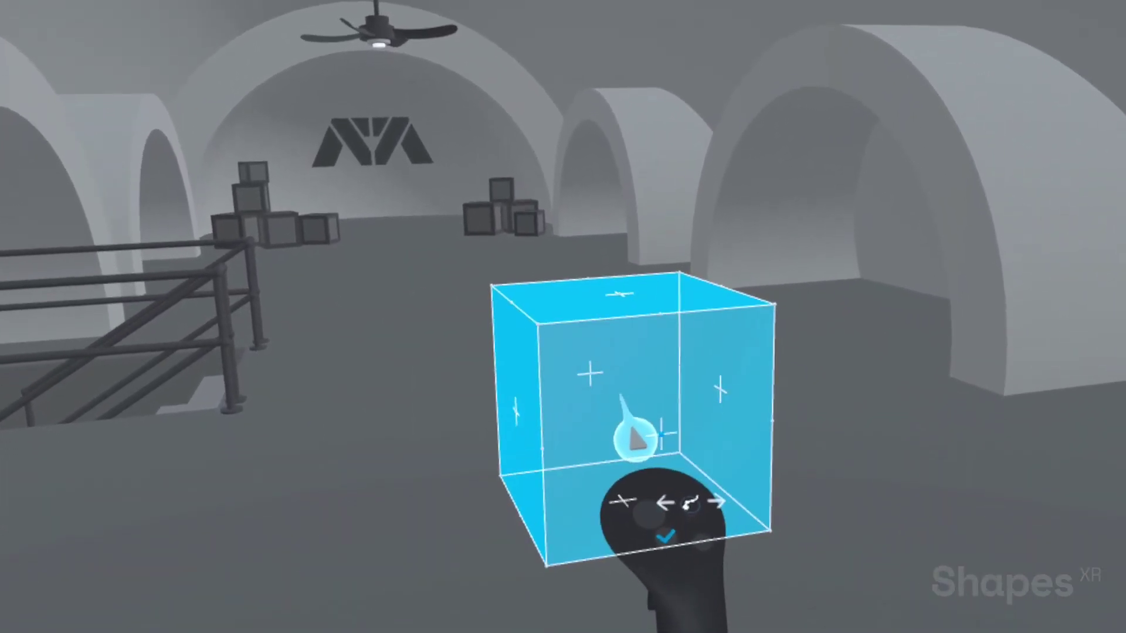
pyautogui.click(604, 308)
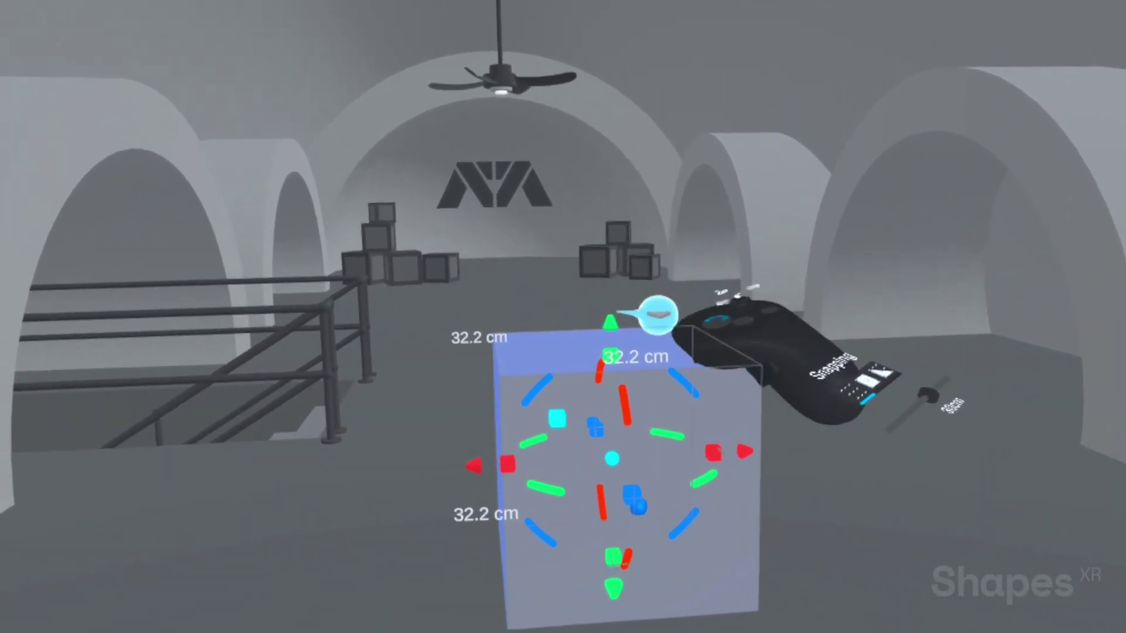
pyautogui.moveTo(610, 322); pyautogui.dragTo(659, 176)
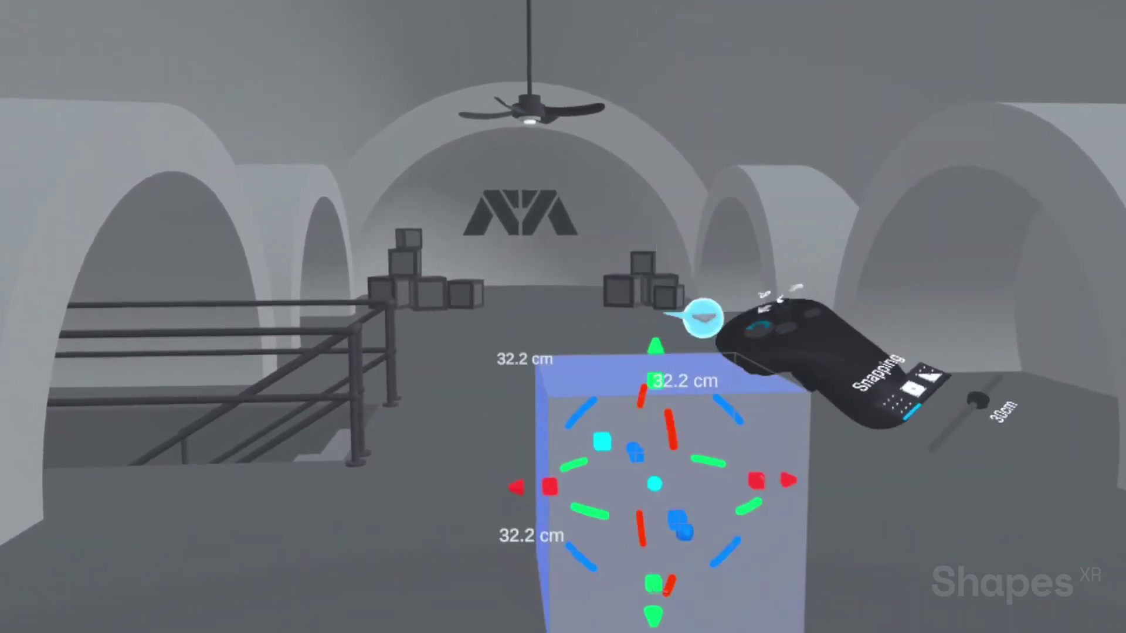
pyautogui.moveTo(728, 410); pyautogui.dragTo(680, 381)
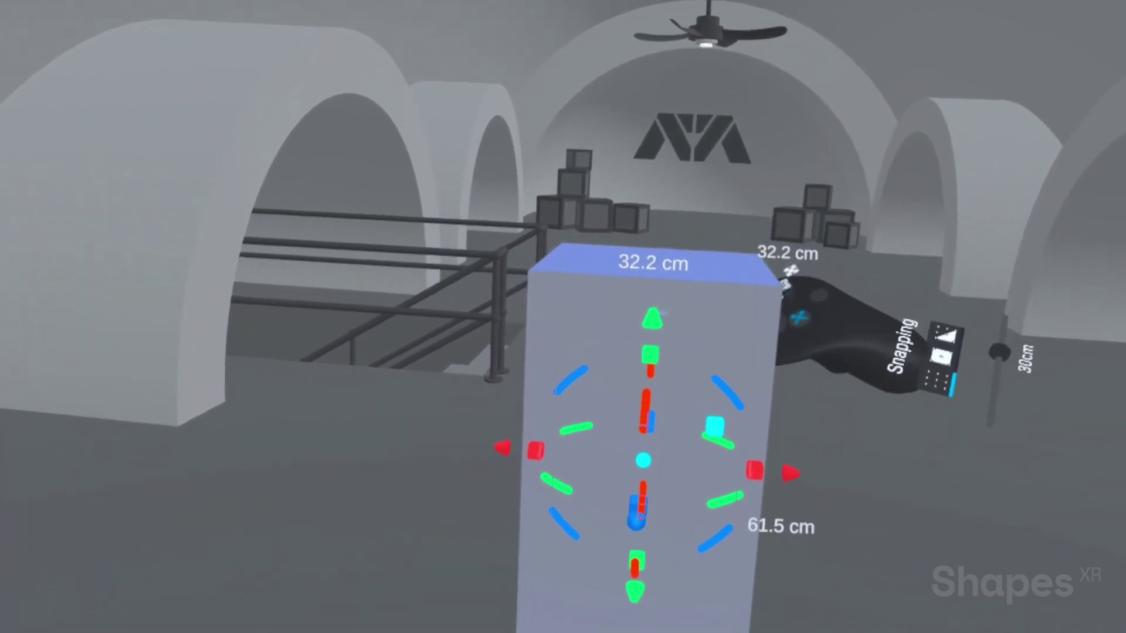
# Duplicate the tall block and raise the copy straight up above the original
pyautogui.moveTo(651, 312); pyautogui.dragTo(667, 3)
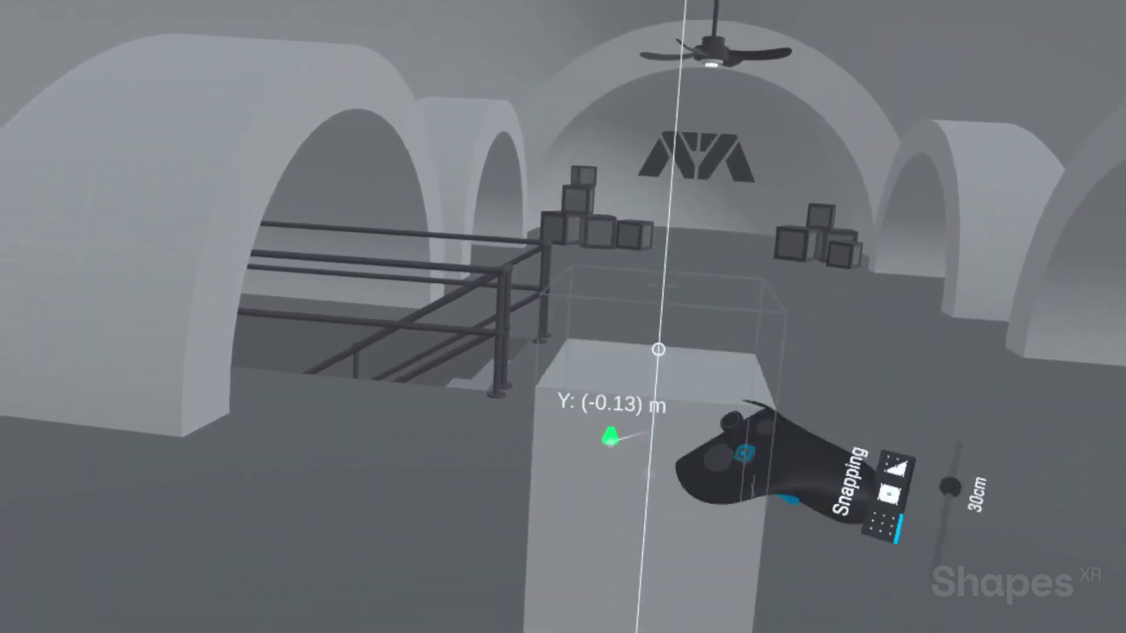
pyautogui.moveTo(658, 359); pyautogui.dragTo(683, 407)
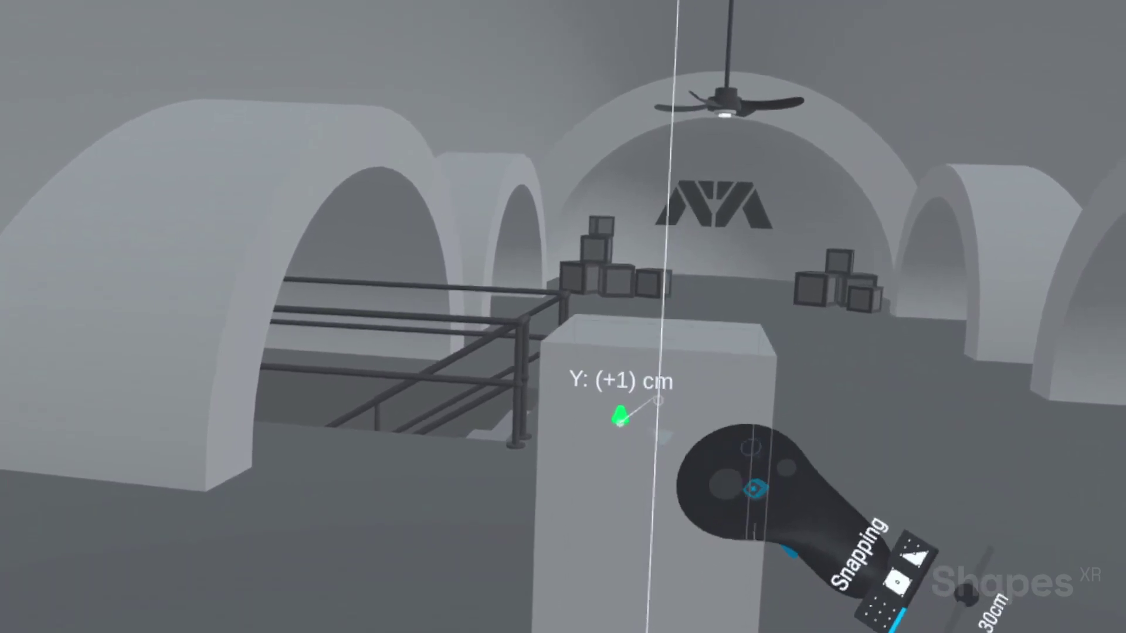
pyautogui.moveTo(619, 423); pyautogui.dragTo(661, 1)
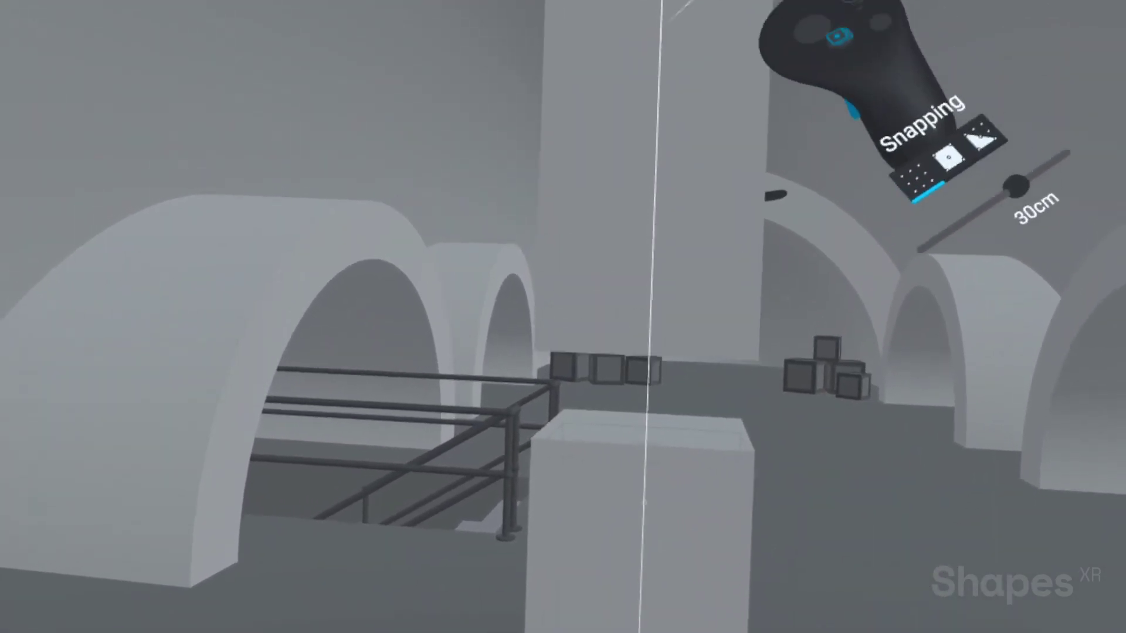
pyautogui.moveTo(768, 14); pyautogui.dragTo(834, 276)
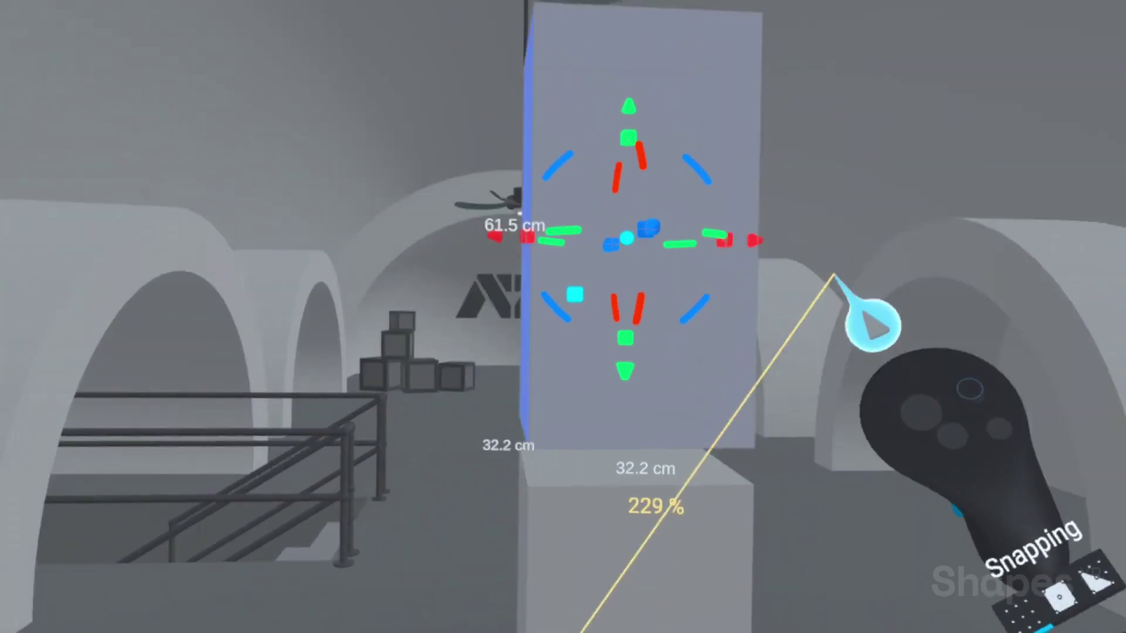
# Resize the upper block to about 26.7 × 26.7 × 29.8 cm and seat it on the base block
pyautogui.moveTo(834, 276); pyautogui.dragTo(1122, 525, button='middle')
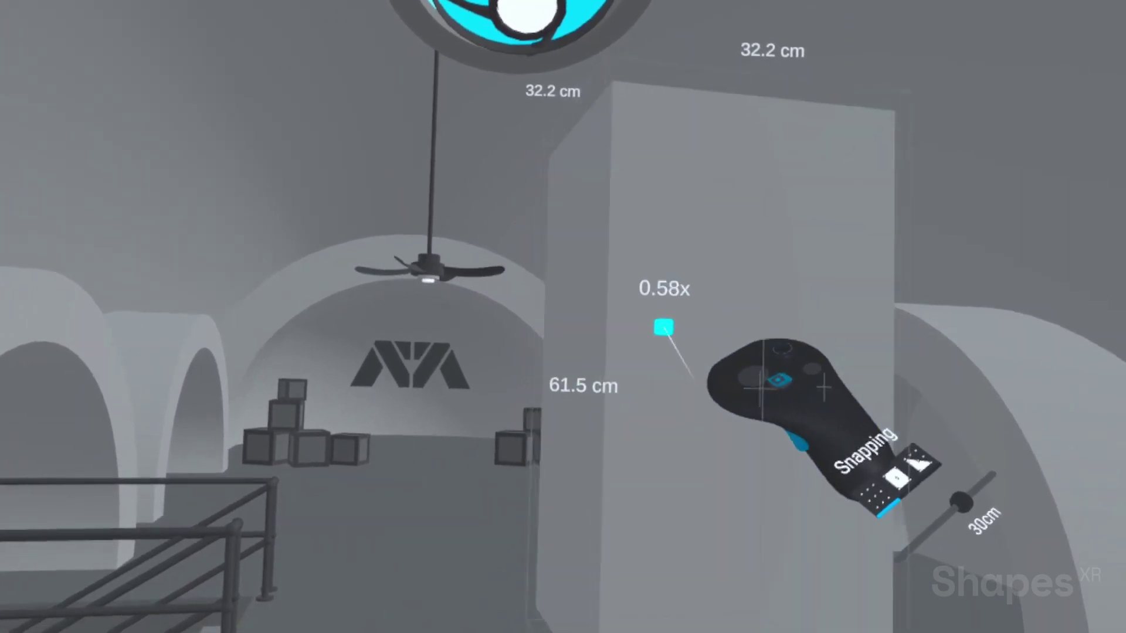
pyautogui.moveTo(663, 326); pyautogui.dragTo(683, 257)
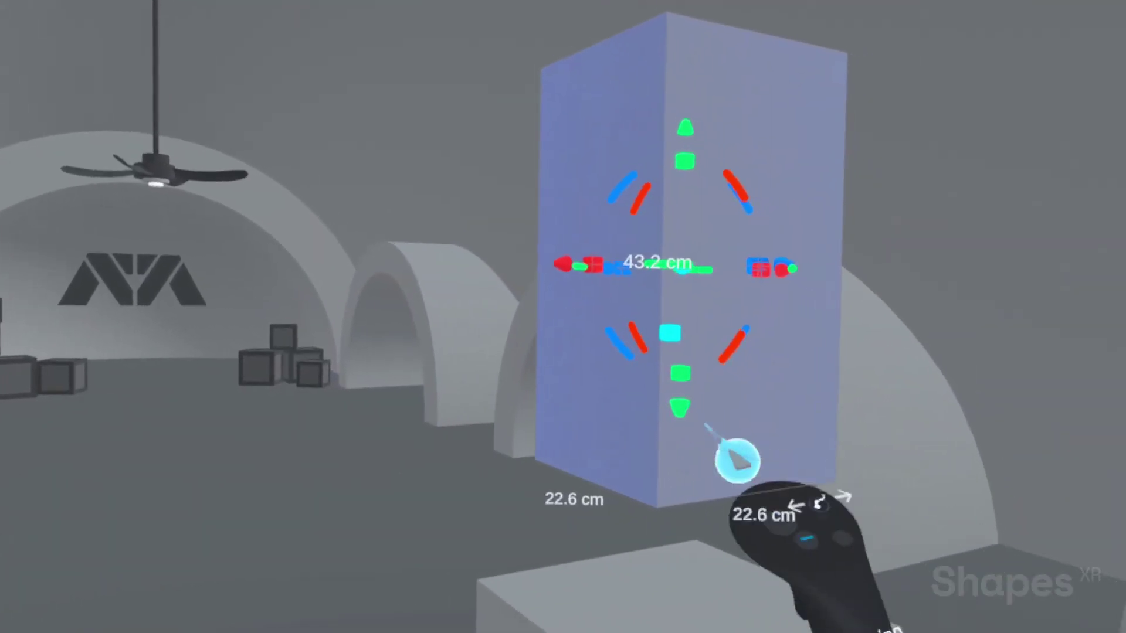
pyautogui.moveTo(678, 402); pyautogui.dragTo(742, 441)
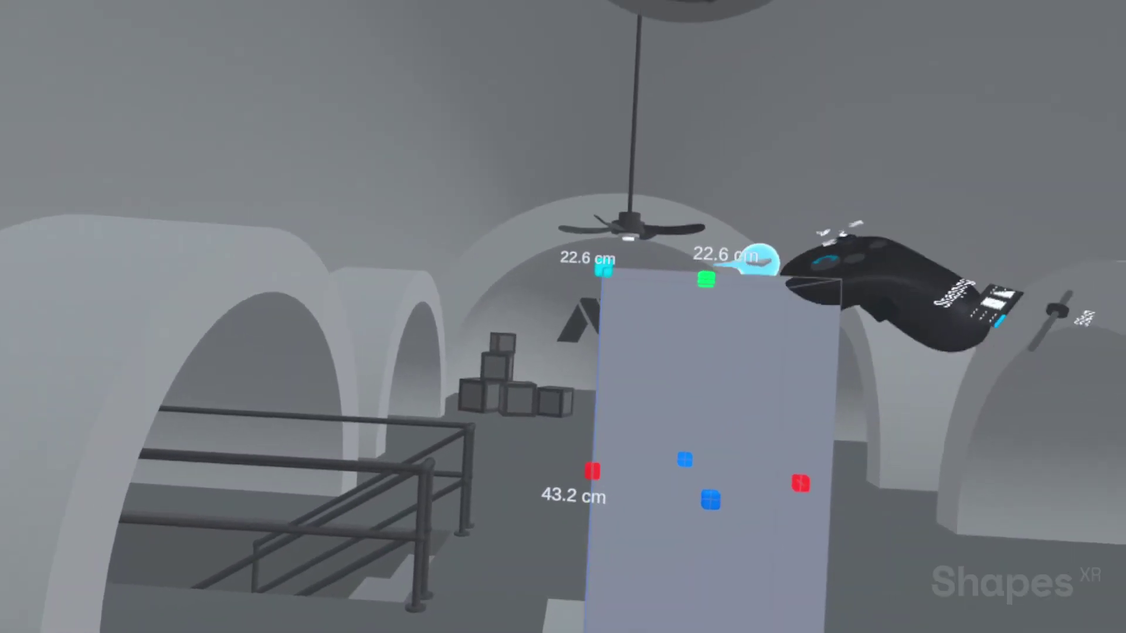
pyautogui.moveTo(706, 279)
pyautogui.mouseDown()
pyautogui.moveTo(687, 275)
pyautogui.moveTo(687, 314)
pyautogui.moveTo(689, 290)
pyautogui.mouseUp()
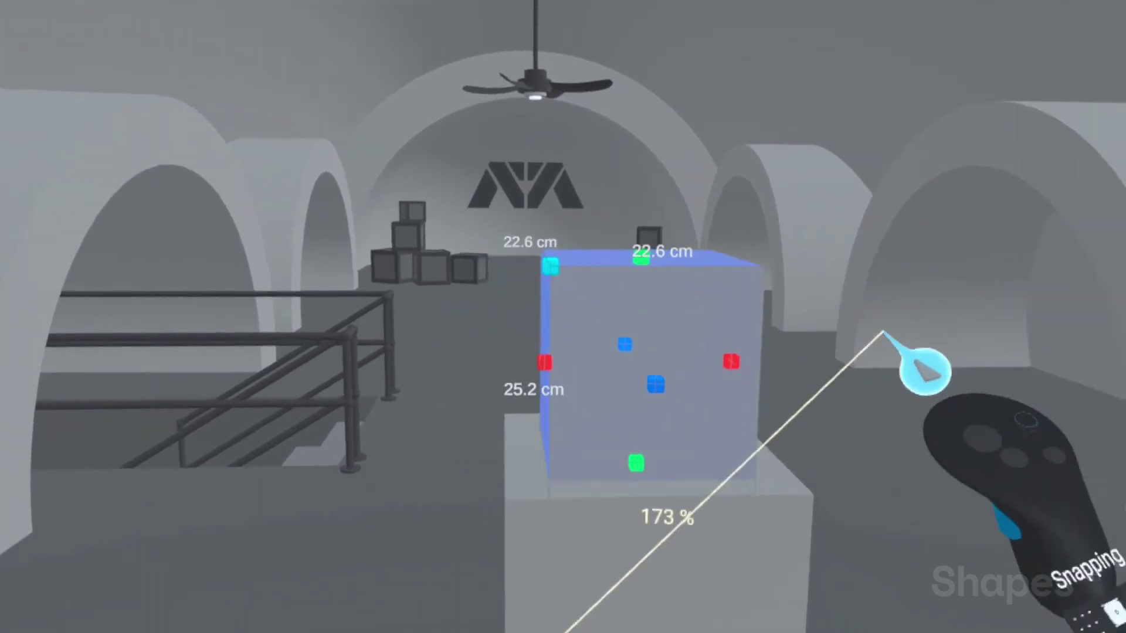
pyautogui.moveTo(572, 264); pyautogui.dragTo(595, 252)
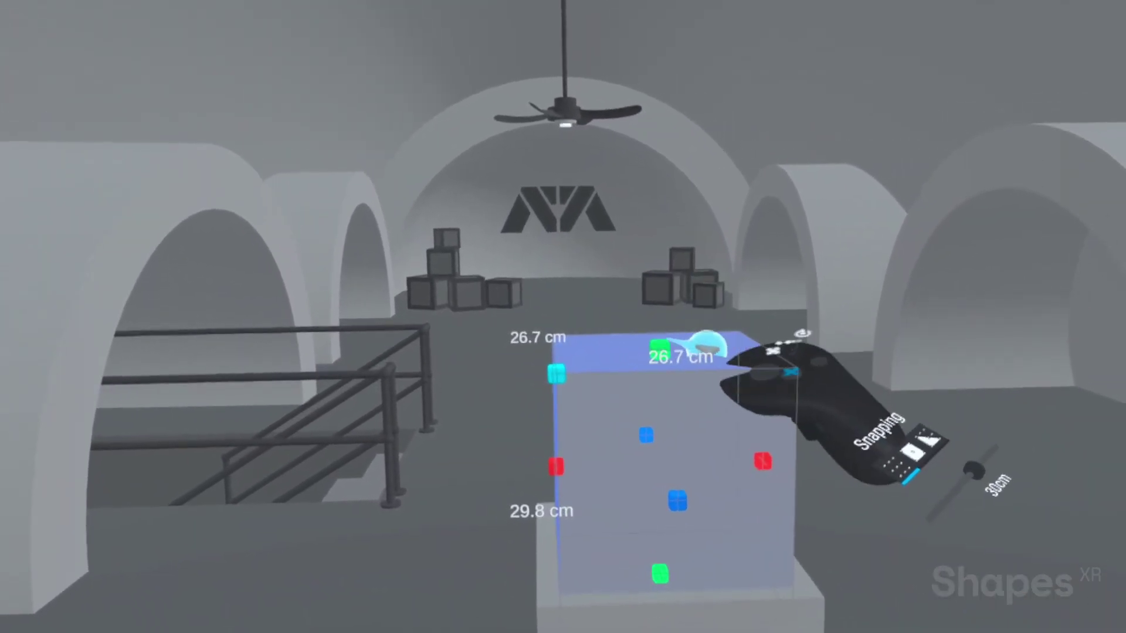
# Duplicate the upper block, stack the copy on top as a third tier and scale it to about 22.9 × 22.9 × 22.2 cm
pyautogui.moveTo(659, 346); pyautogui.dragTo(672, 293)
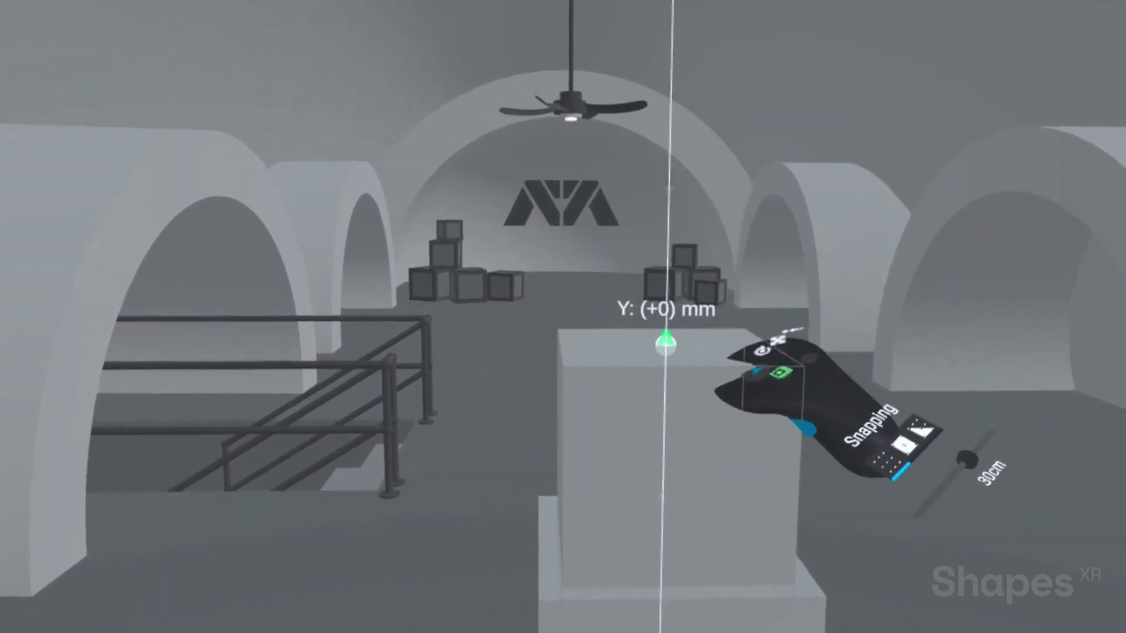
pyautogui.moveTo(665, 343); pyautogui.dragTo(674, 165)
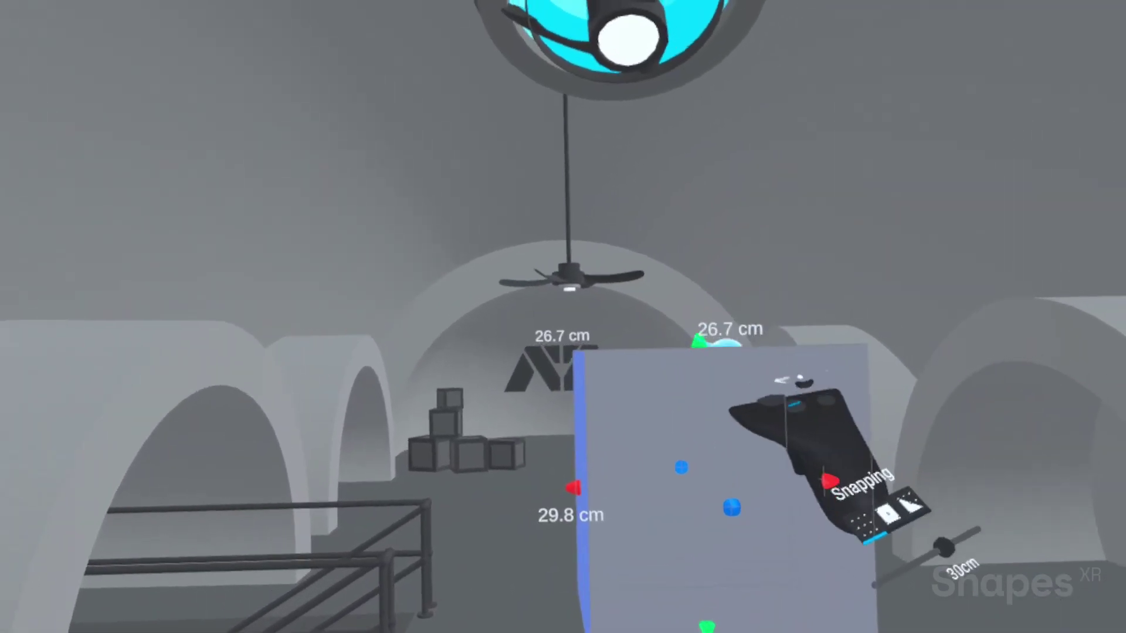
pyautogui.moveTo(576, 354); pyautogui.dragTo(670, 240)
pyautogui.moveTo(666, 370)
pyautogui.mouseDown()
pyautogui.moveTo(698, 422)
pyautogui.moveTo(653, 374)
pyautogui.mouseUp()
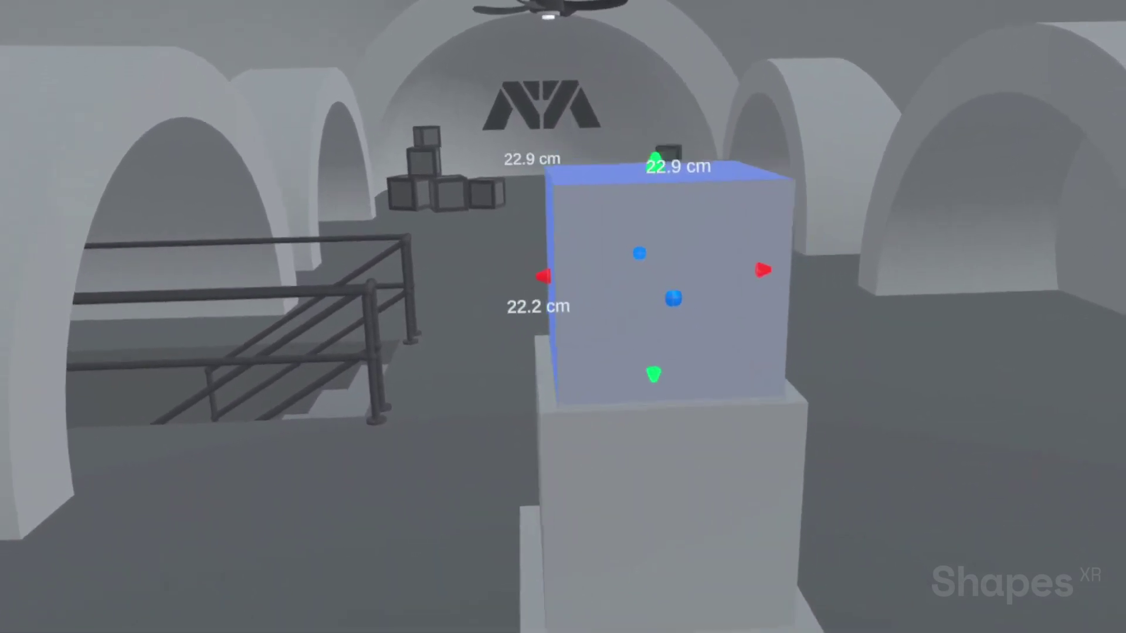
pyautogui.moveTo(714, 289); pyautogui.dragTo(807, 409)
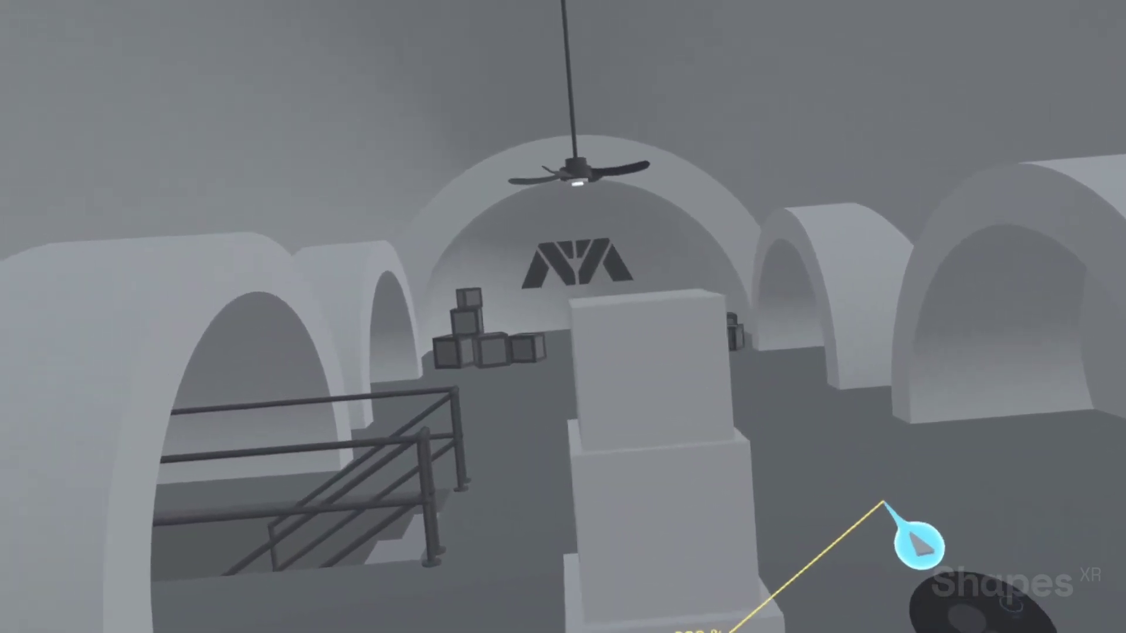
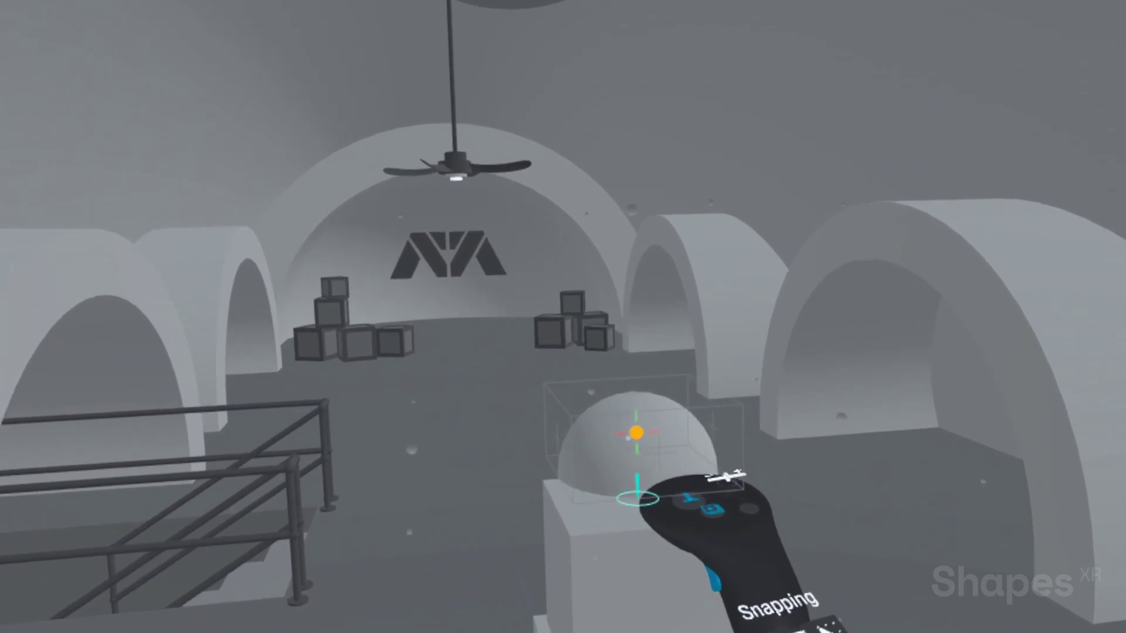
# Place a hemisphere about 21.8 cm wide above the tower and lower it onto the top block as a dome
pyautogui.moveTo(823, 422); pyautogui.dragTo(933, 348, button='middle')
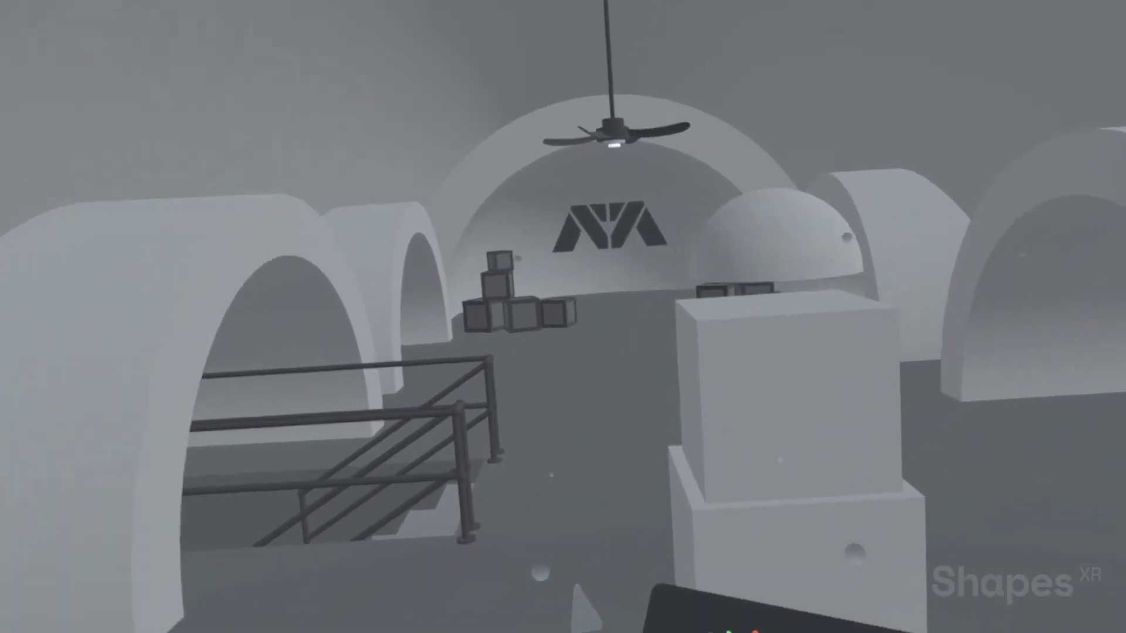
pyautogui.moveTo(629, 586); pyautogui.dragTo(854, 502, button='middle')
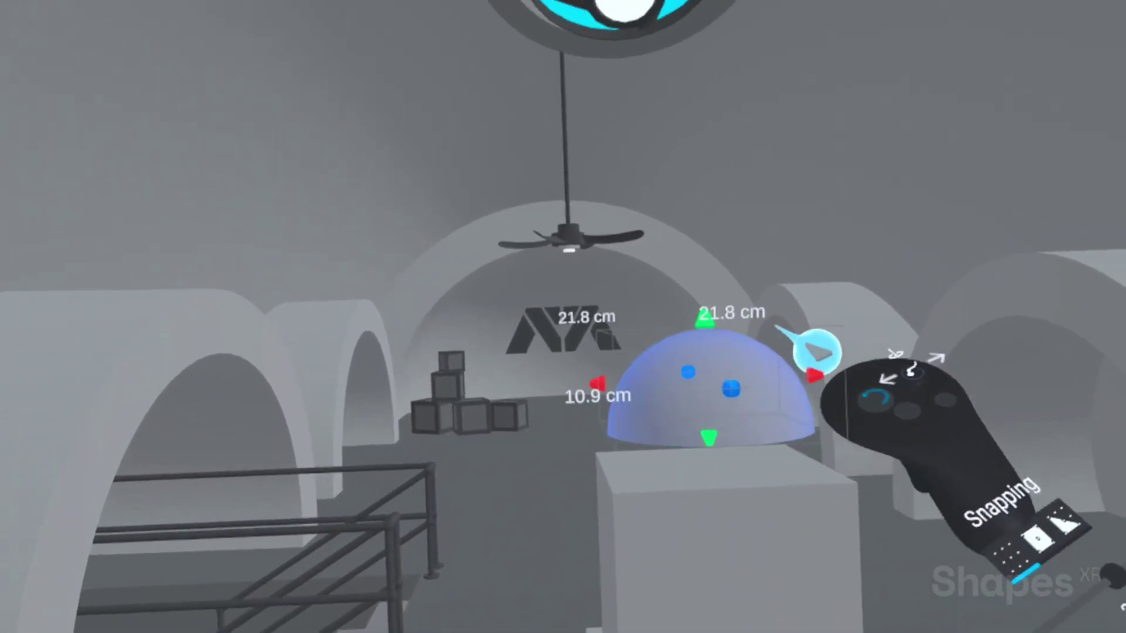
pyautogui.moveTo(678, 352); pyautogui.dragTo(686, 335)
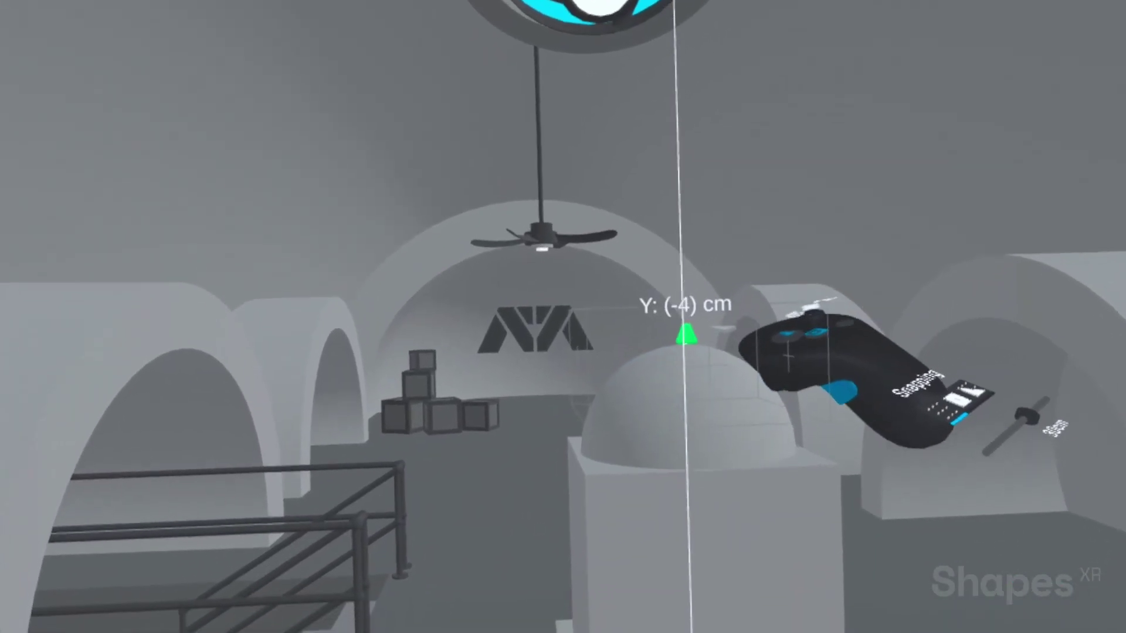
pyautogui.click(1106, 467)
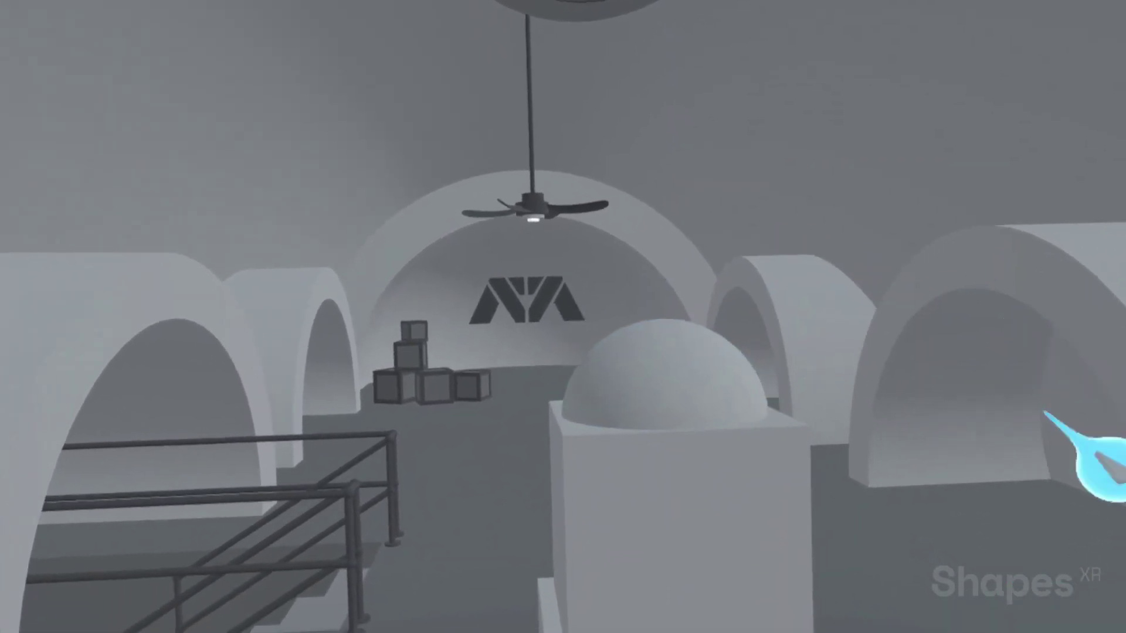
# Add a pyramid about 21.1 cm in size from the primitive shapes above the dome
pyautogui.moveTo(1106, 467); pyautogui.dragTo(907, 603, button='middle')
pyautogui.click(571, 384)
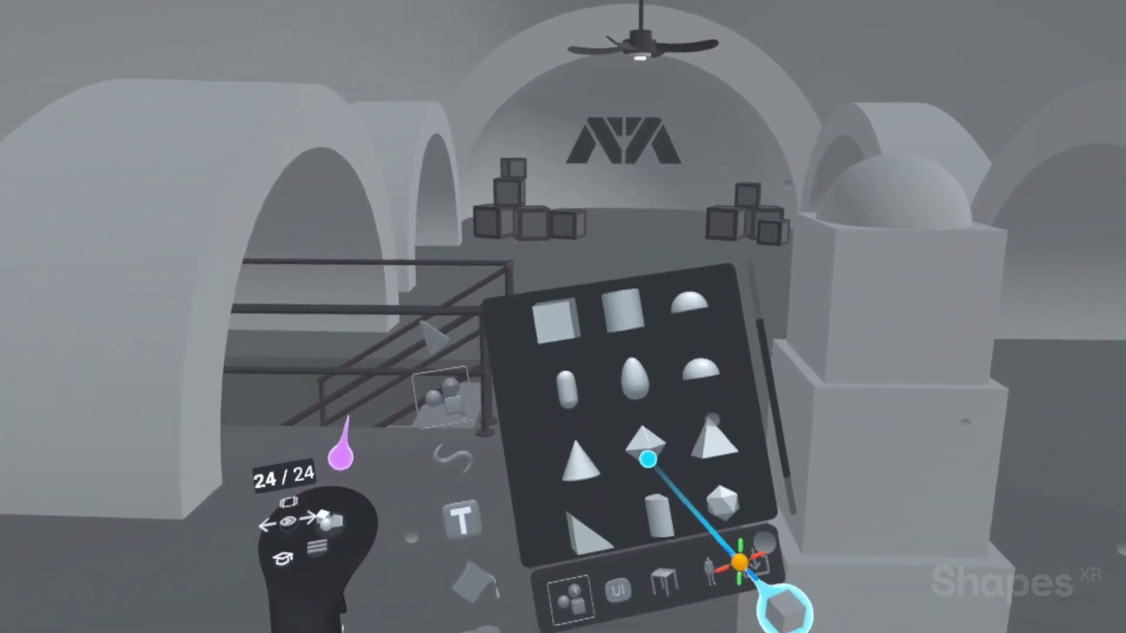
pyautogui.scroll(-2, 648, 459)
pyautogui.moveTo(613, 367); pyautogui.dragTo(658, 474)
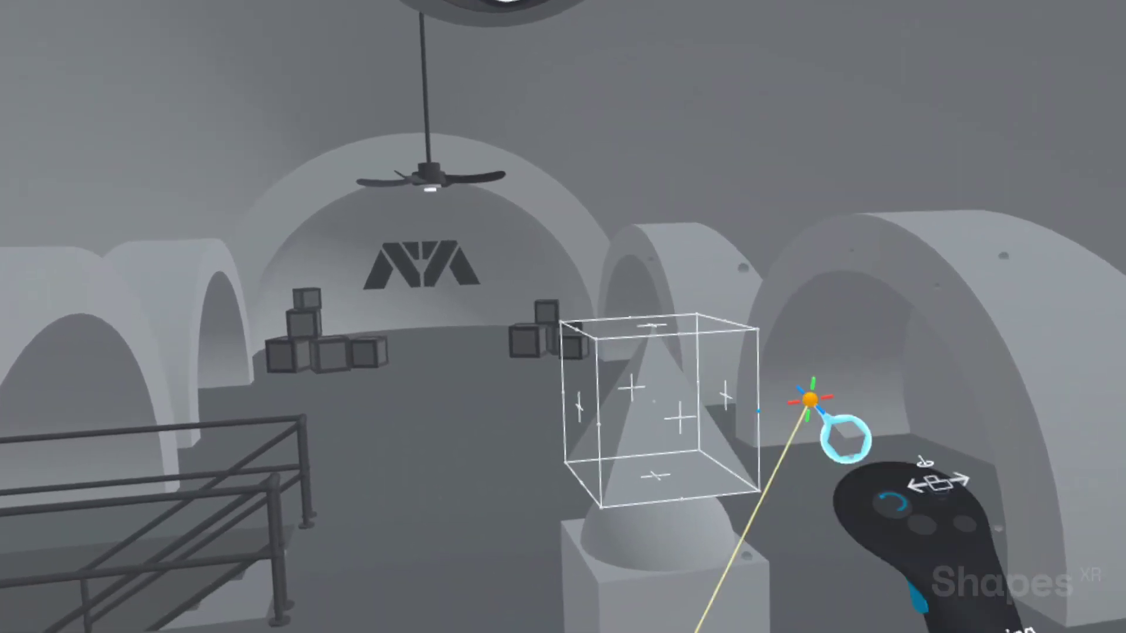
pyautogui.click(733, 451)
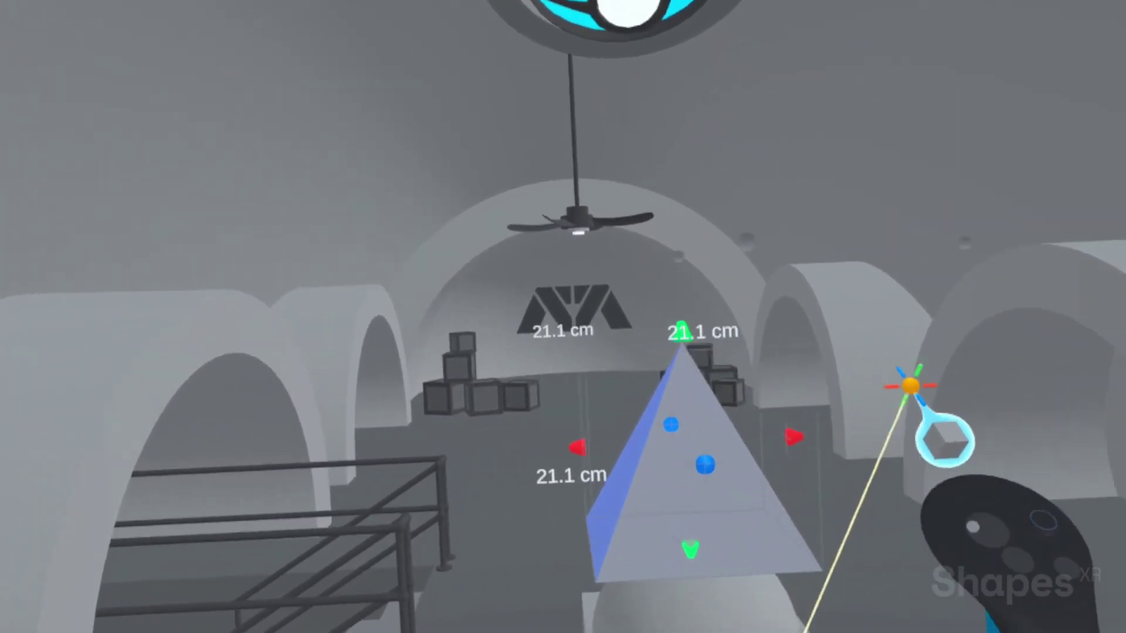
# Shrink the pyramid and stretch it upward into a thin spire standing on the dome
pyautogui.moveTo(633, 381); pyautogui.dragTo(714, 339)
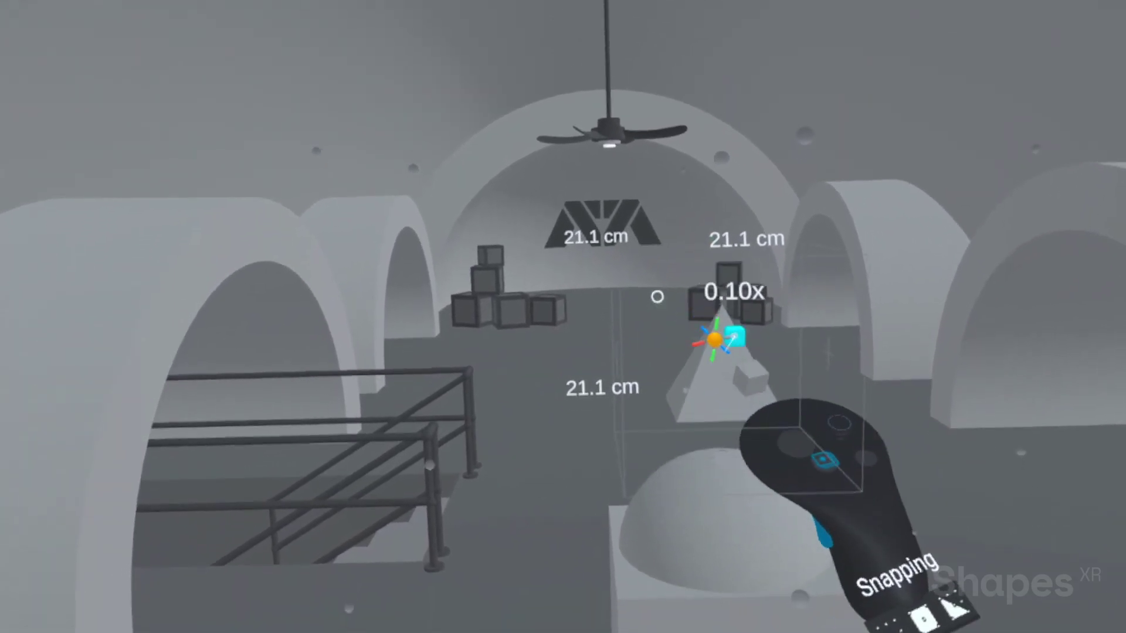
pyautogui.moveTo(681, 239); pyautogui.dragTo(655, 3)
pyautogui.moveTo(657, 227); pyautogui.dragTo(676, 266)
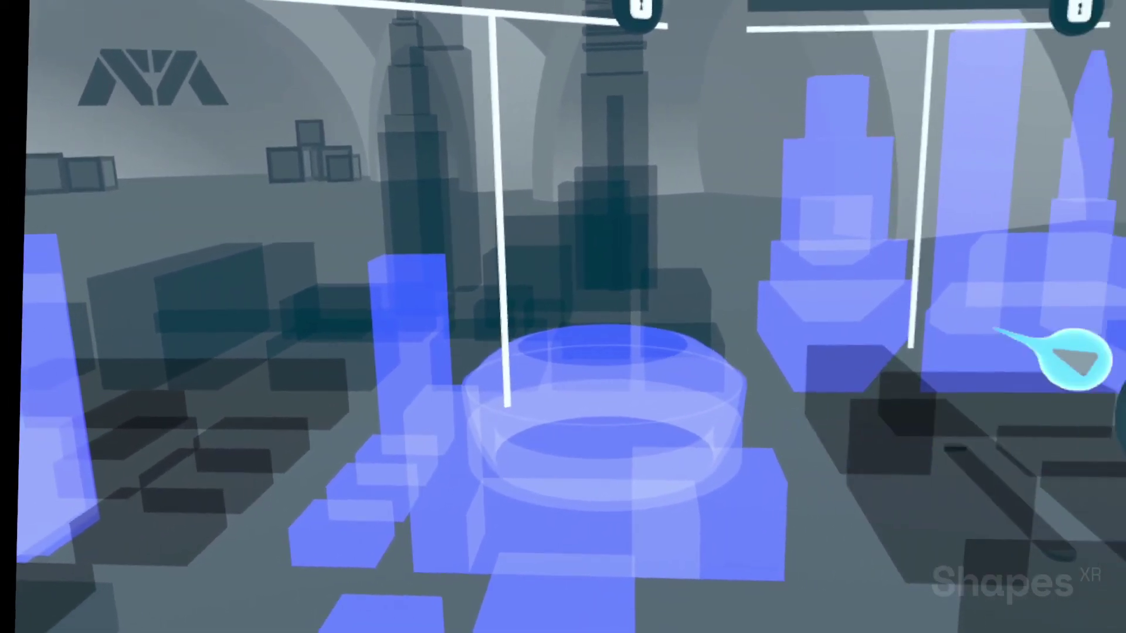
# View the finished city model in the earlier prototype stage and advance to stage 24
pyautogui.moveTo(995, 329); pyautogui.dragTo(1055, 472)
pyautogui.press('Right')
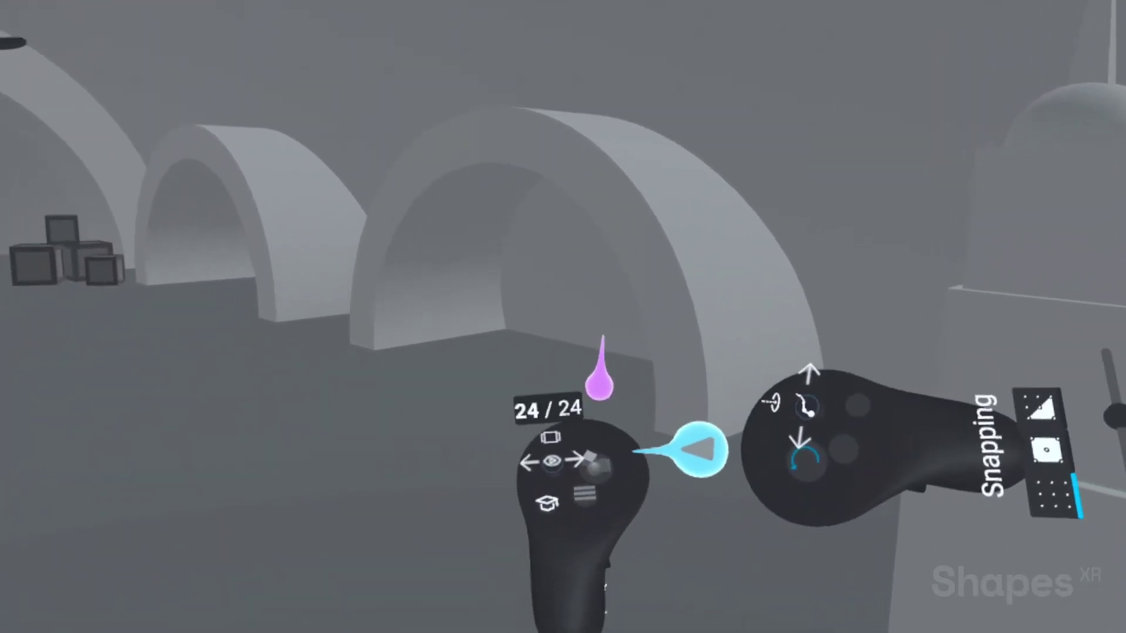
# Switch to the paint tool and choose cyan from the colour palette
pyautogui.press('x')
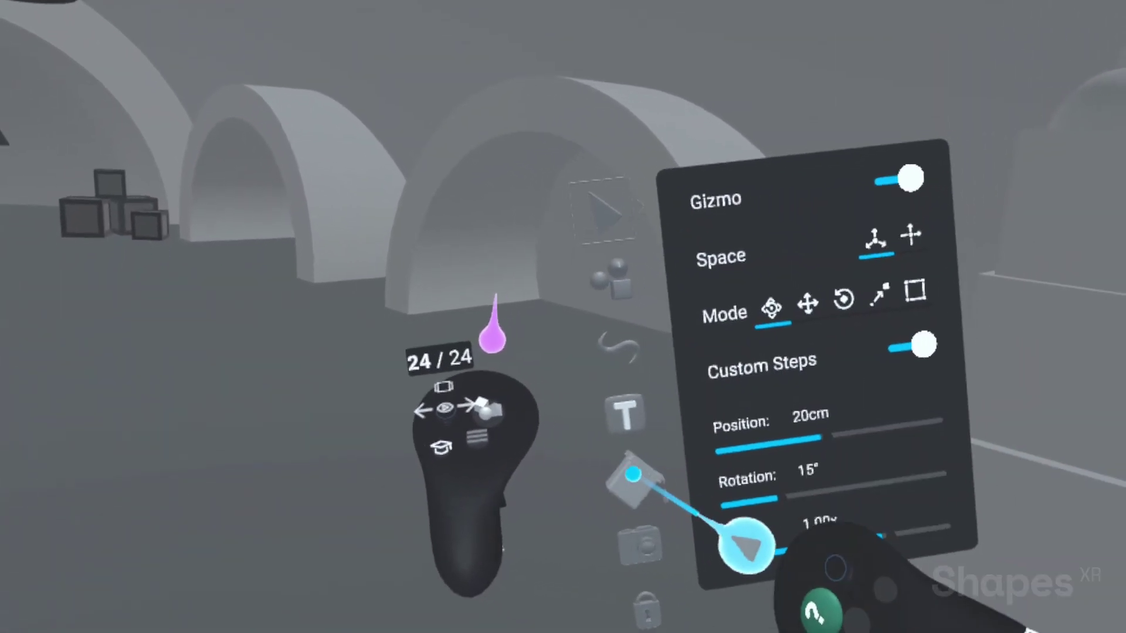
pyautogui.click(632, 474)
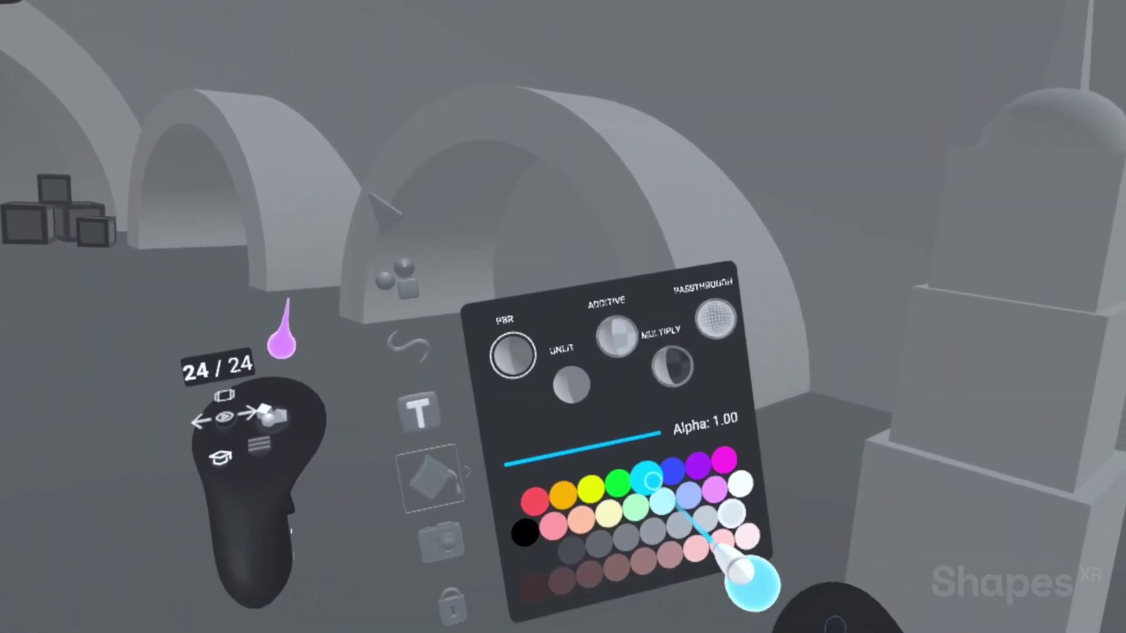
pyautogui.click(650, 479)
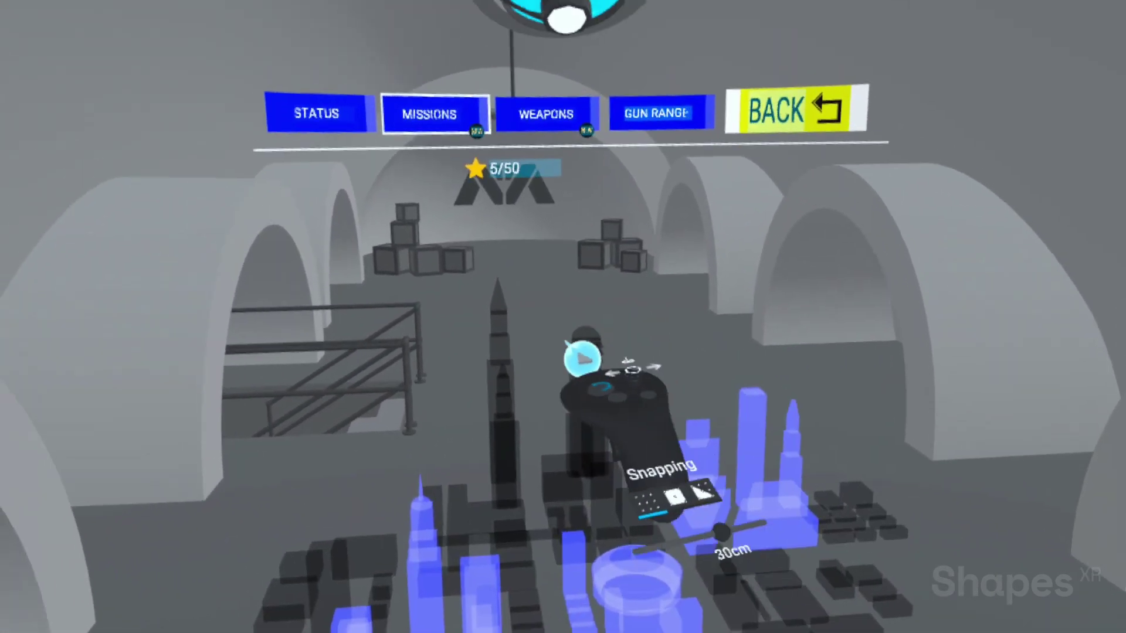
# Inspect the ring-shaped building and the whole city model beneath the missions menu by selecting each
pyautogui.moveTo(598, 377)
pyautogui.mouseDown()
pyautogui.moveTo(749, 432)
pyautogui.moveTo(684, 431)
pyautogui.moveTo(709, 443)
pyautogui.mouseUp()
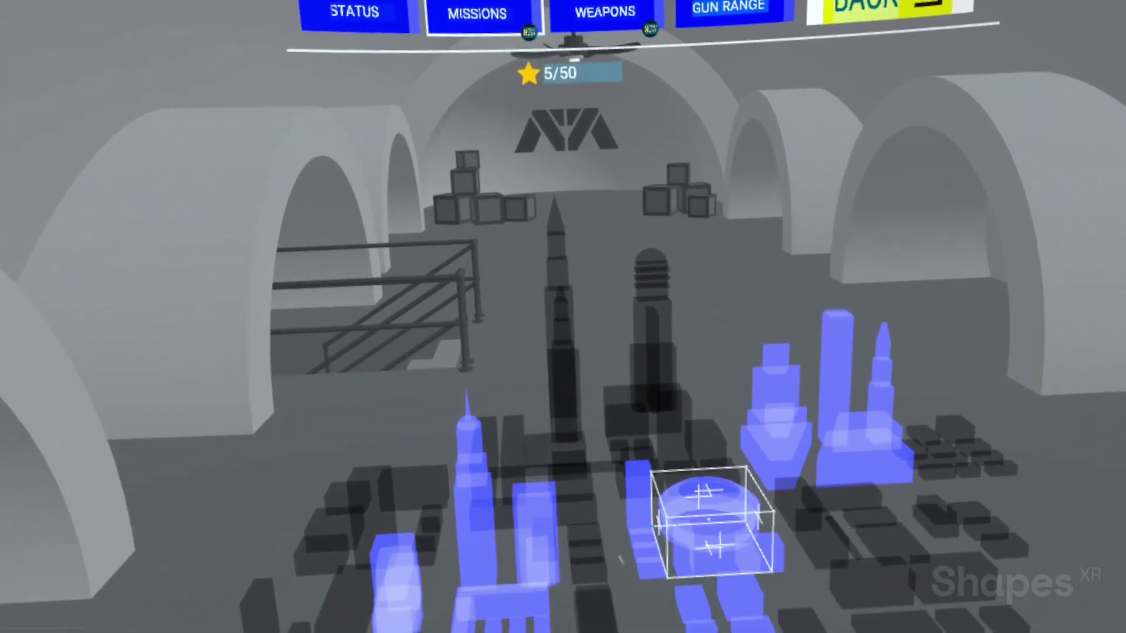
pyautogui.click(711, 522)
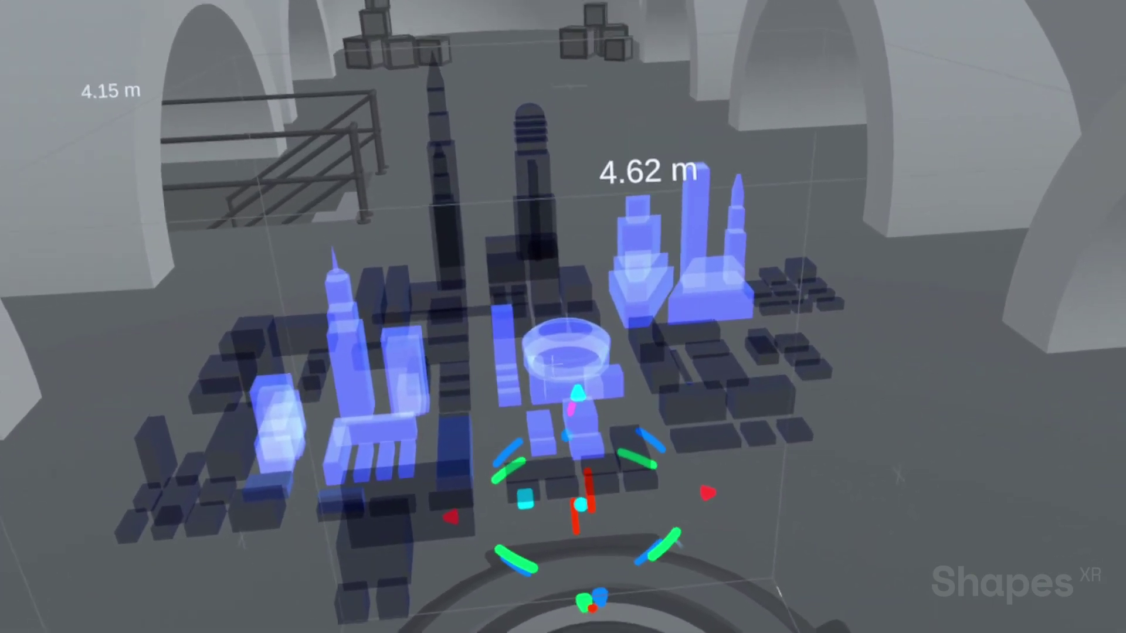
pyautogui.moveTo(680, 565); pyautogui.dragTo(675, 632)
pyautogui.click(889, 586)
pyautogui.moveTo(889, 586); pyautogui.dragTo(1125, 582)
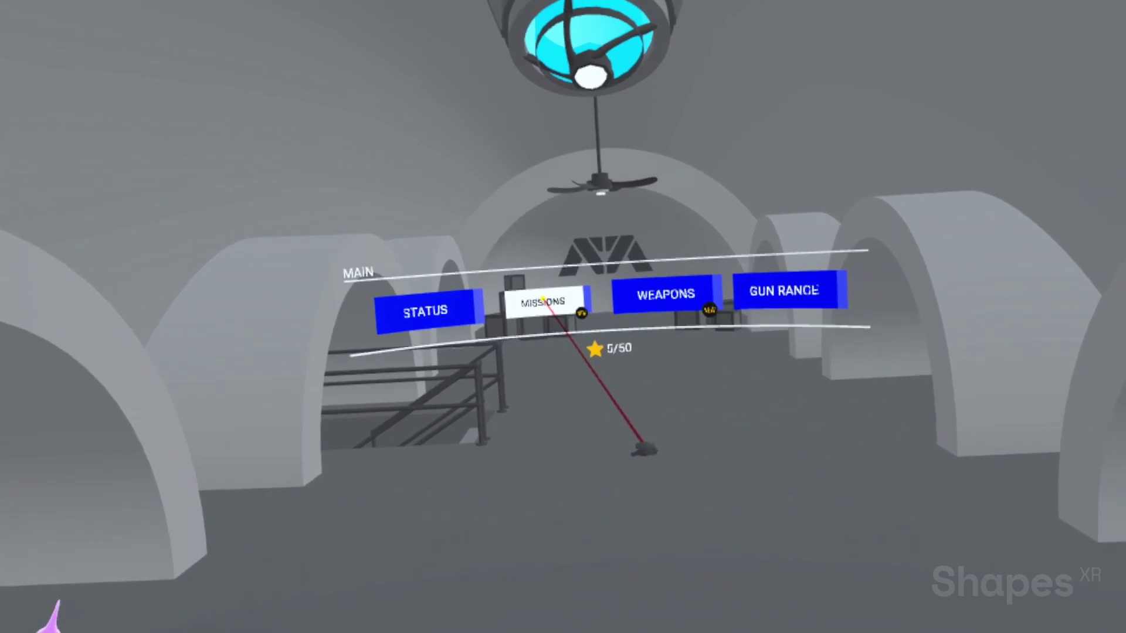
# Examine the main menu with its Status, Missions, Weapons and Gun Range buttons in stage 1
pyautogui.click(538, 221)
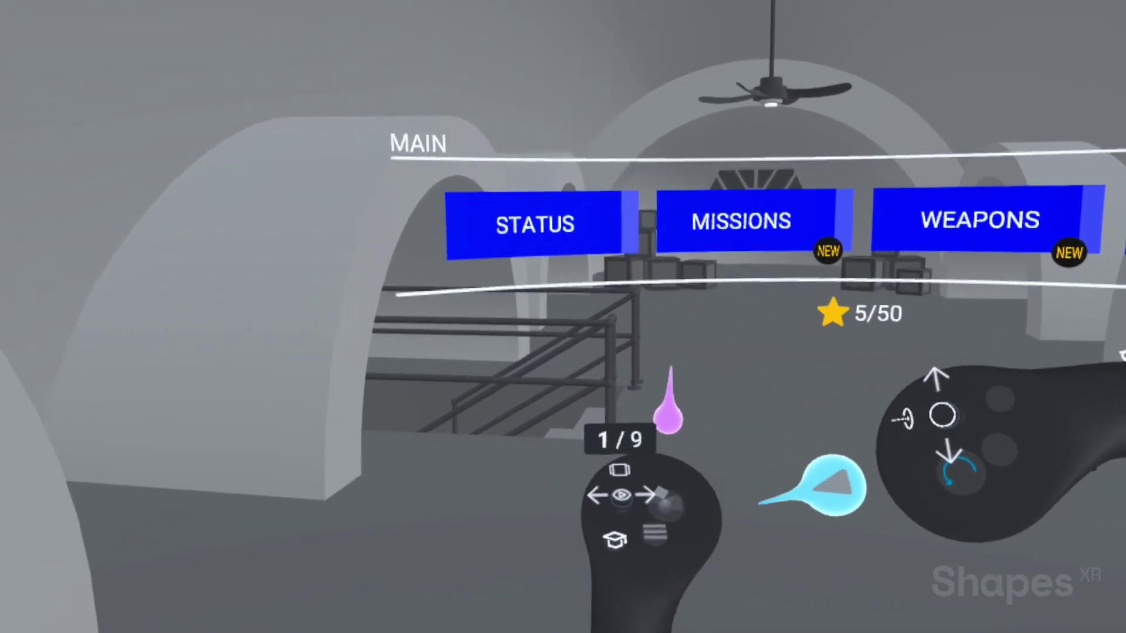
pyautogui.click(619, 356)
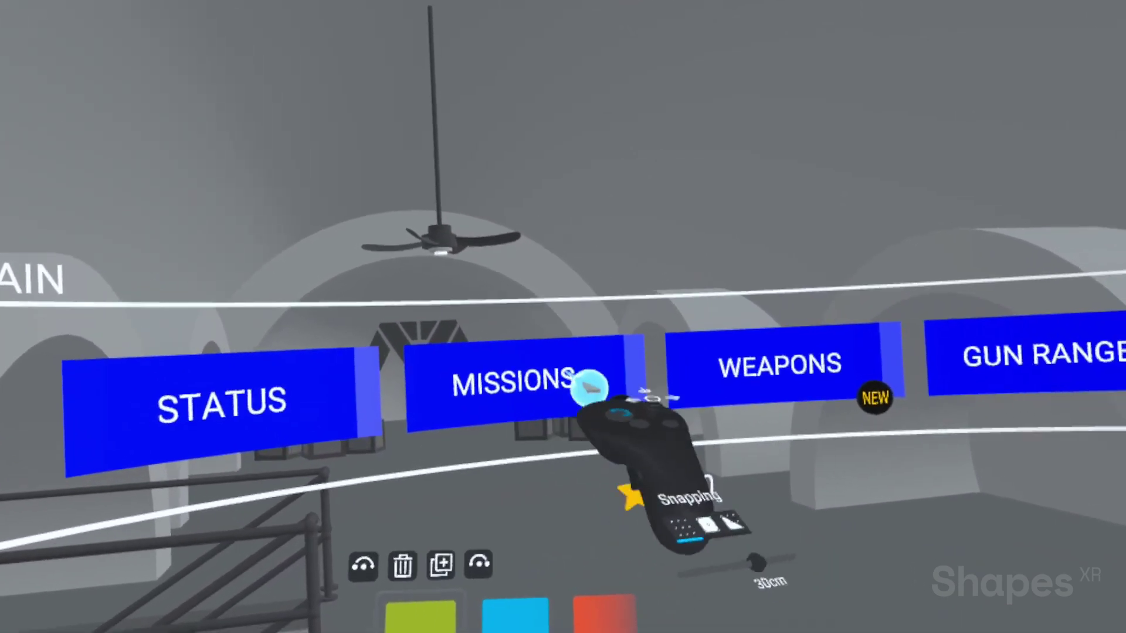
pyautogui.click(643, 390)
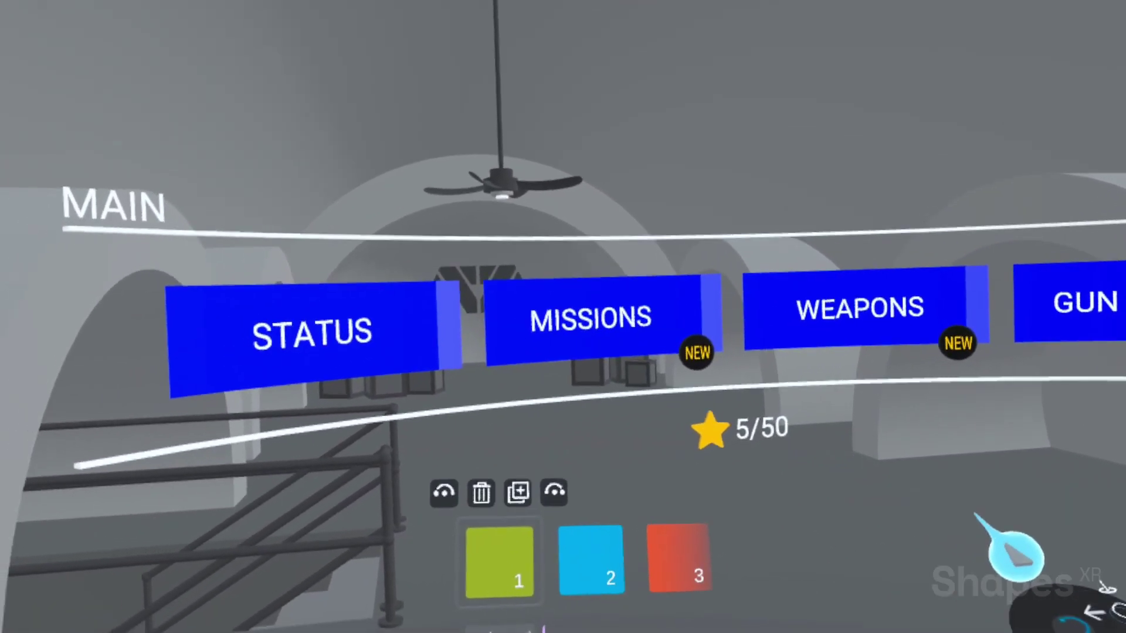
pyautogui.press('Right')
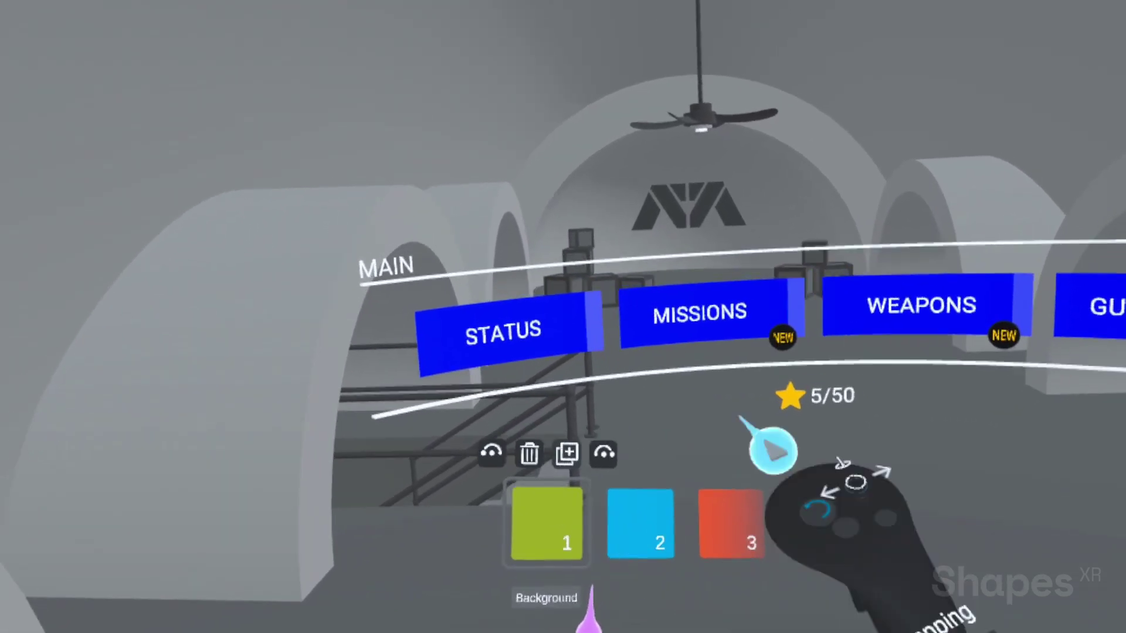
pyautogui.moveTo(659, 423); pyautogui.dragTo(914, 531)
pyautogui.moveTo(759, 415); pyautogui.dragTo(756, 203)
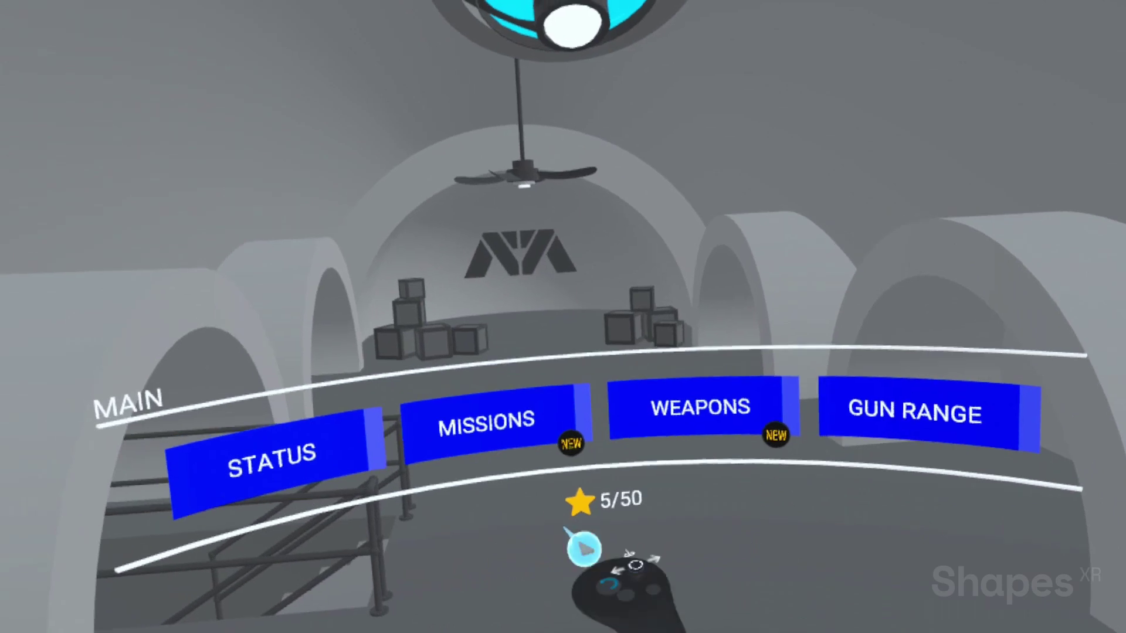
pyautogui.moveTo(573, 488); pyautogui.dragTo(1055, 592)
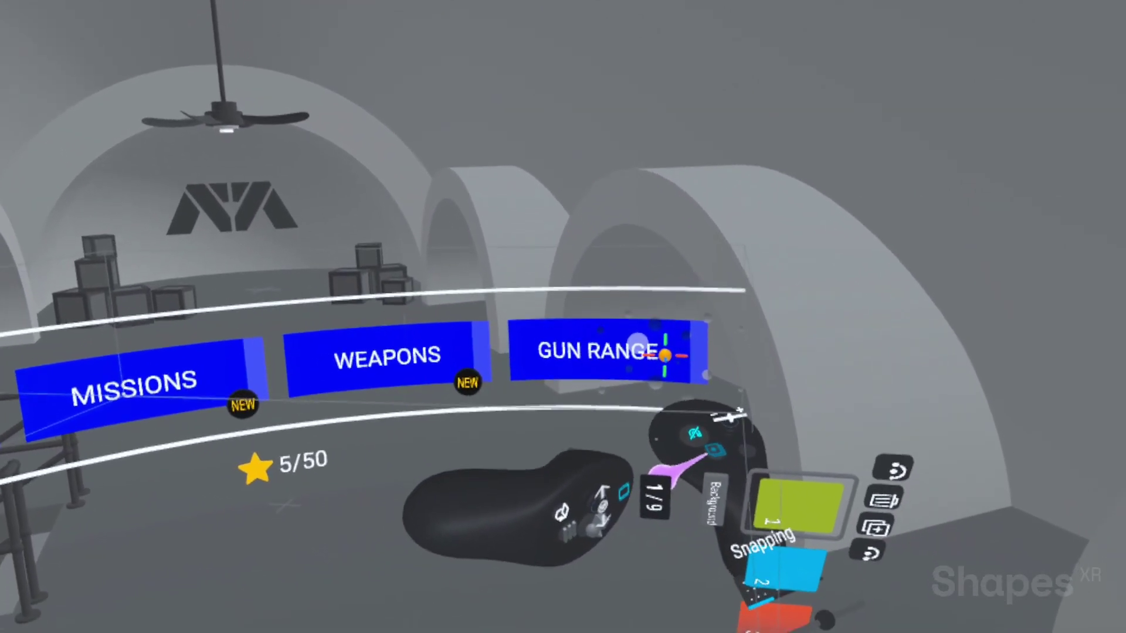
pyautogui.moveTo(716, 375); pyautogui.dragTo(884, 267)
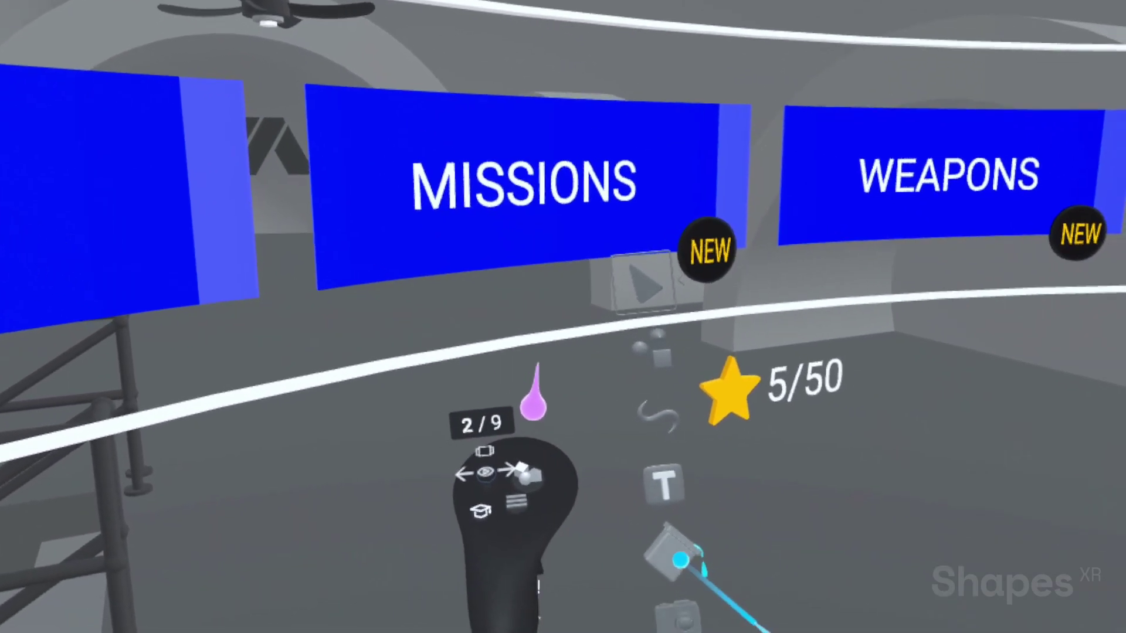
# Paint the Missions button white with the PBR material and its label black in stage 2
pyautogui.click(658, 540)
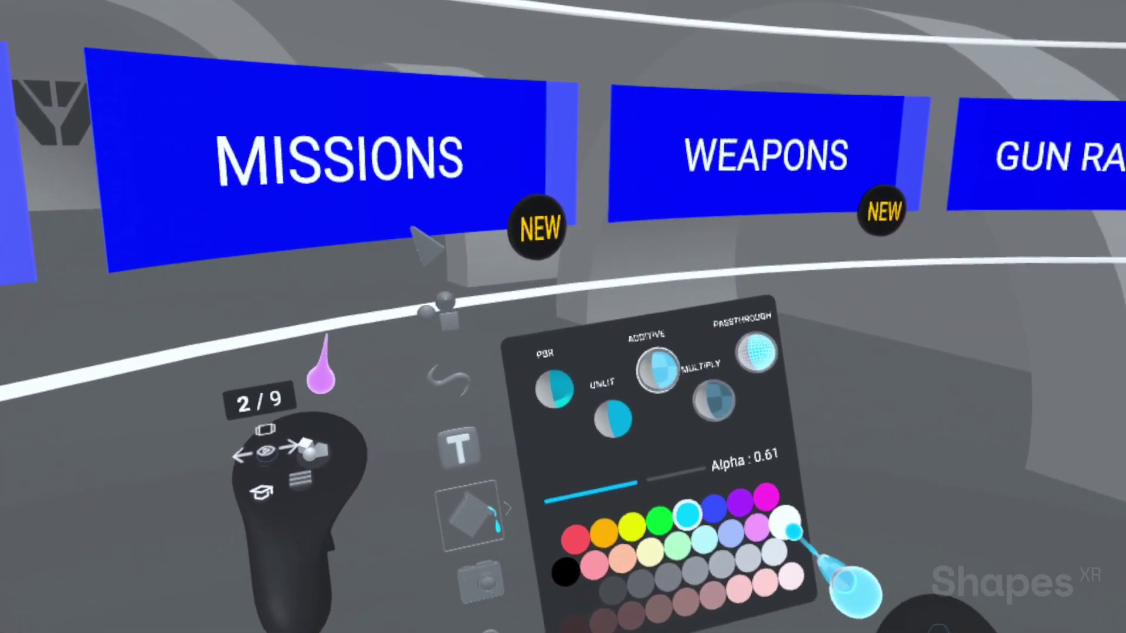
pyautogui.moveTo(652, 496); pyautogui.dragTo(843, 422)
pyautogui.click(549, 391)
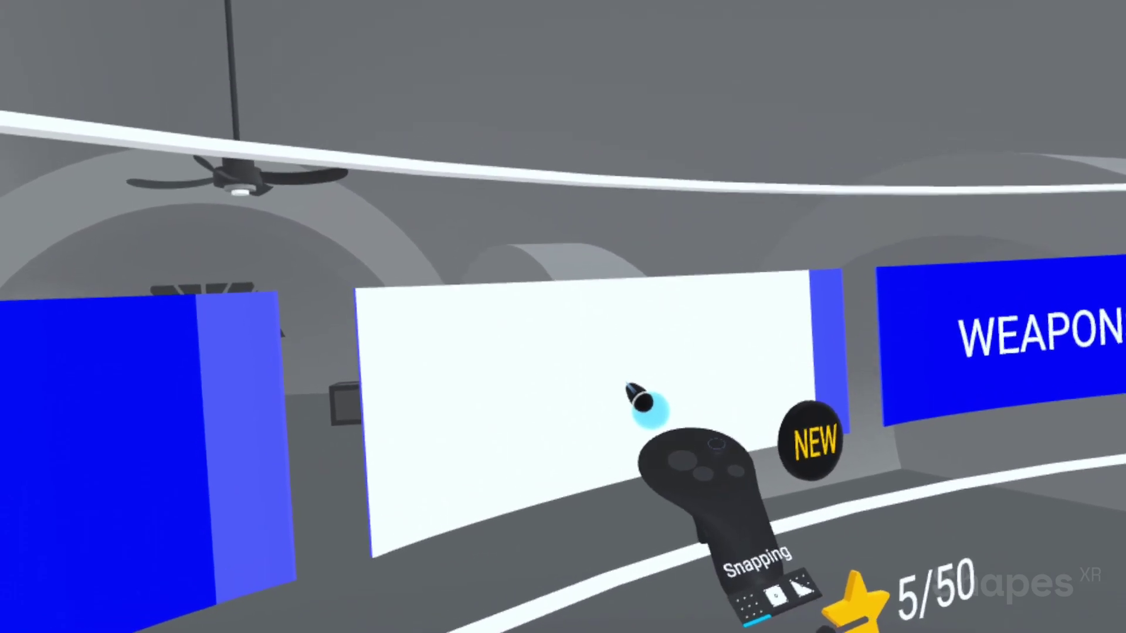
pyautogui.click(632, 390)
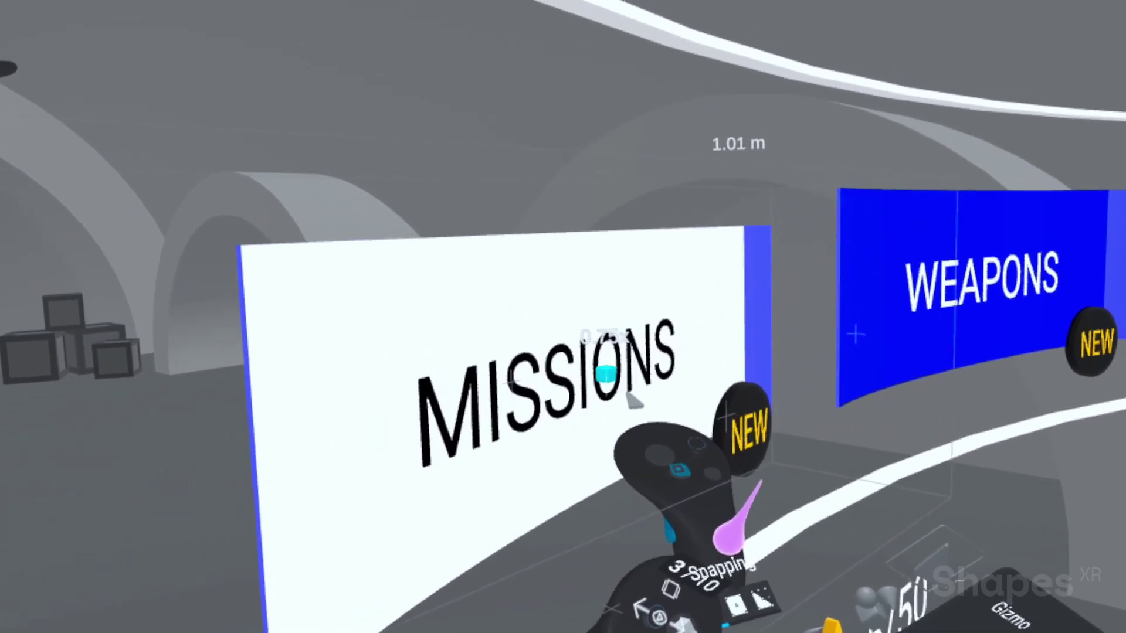
# Shrink the Missions button in stage 3 as its pressed state and flip through stages 1 to 3 to compare
pyautogui.click(650, 358)
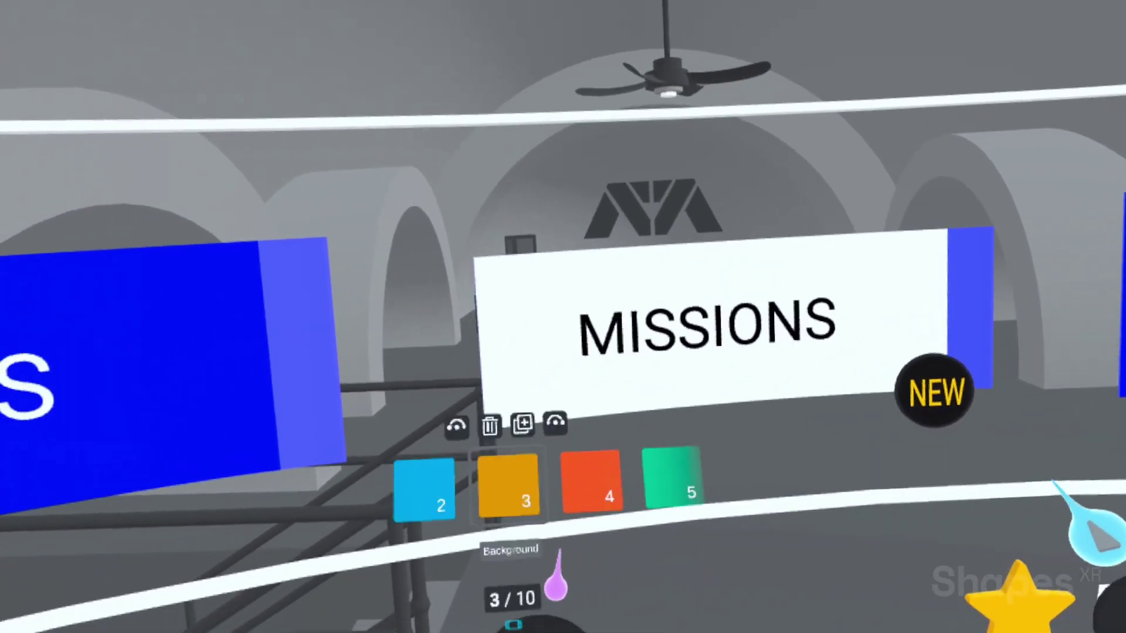
pyautogui.press('Left')
pyautogui.press('Left')
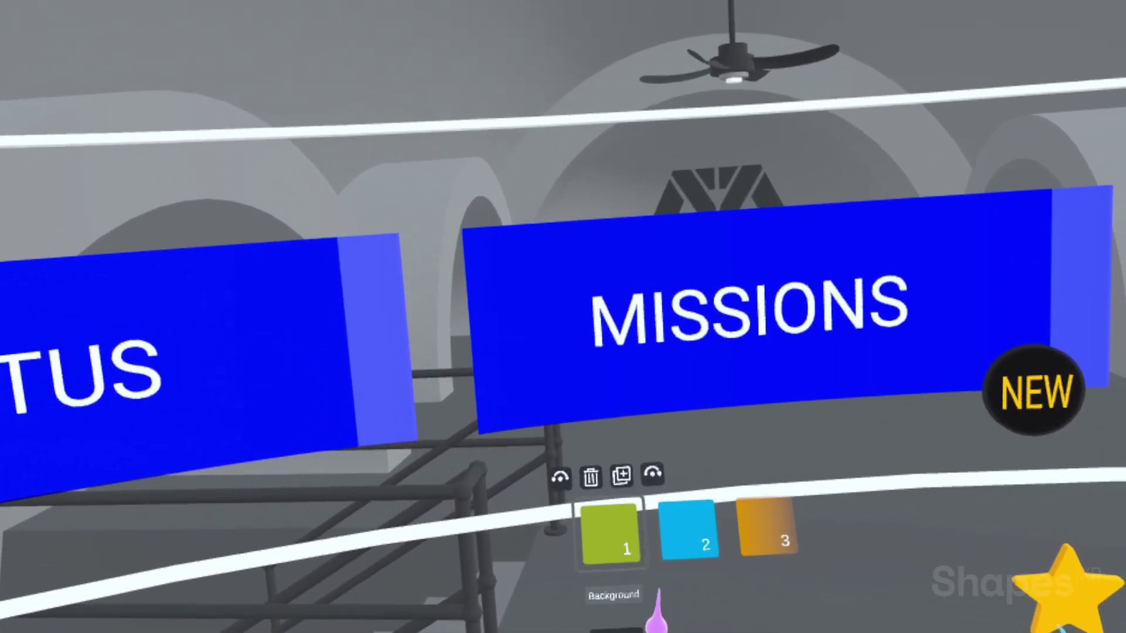
pyautogui.press('Right')
pyautogui.press('Right')
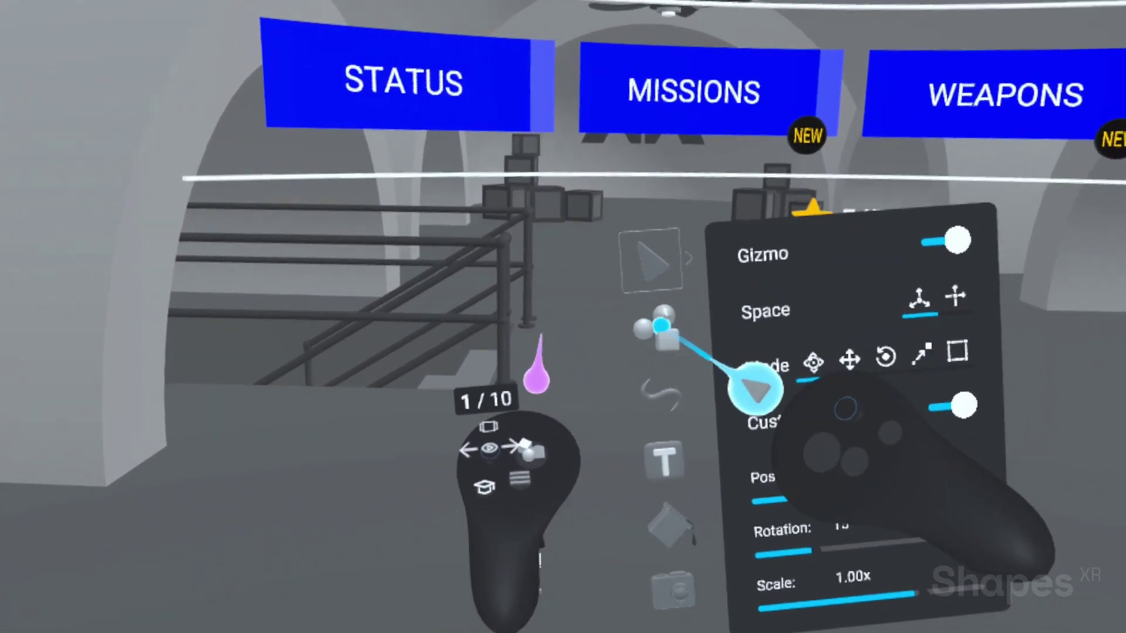
# Add an outstretched hand model from the object library and place it below the main menu in stage 1
pyautogui.click(661, 318)
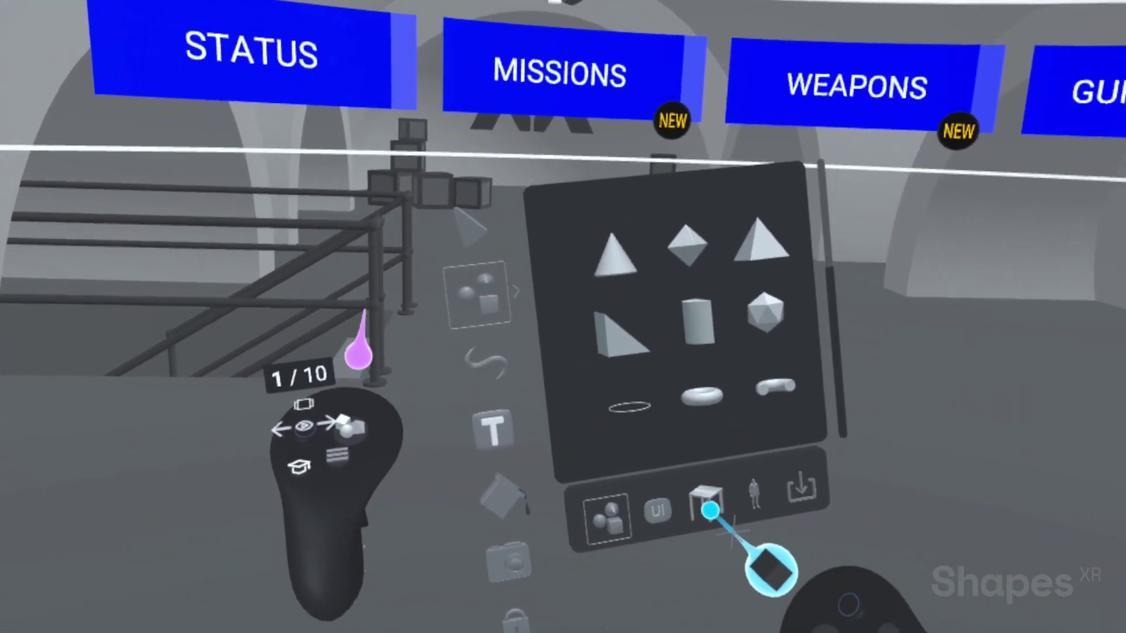
pyautogui.click(773, 532)
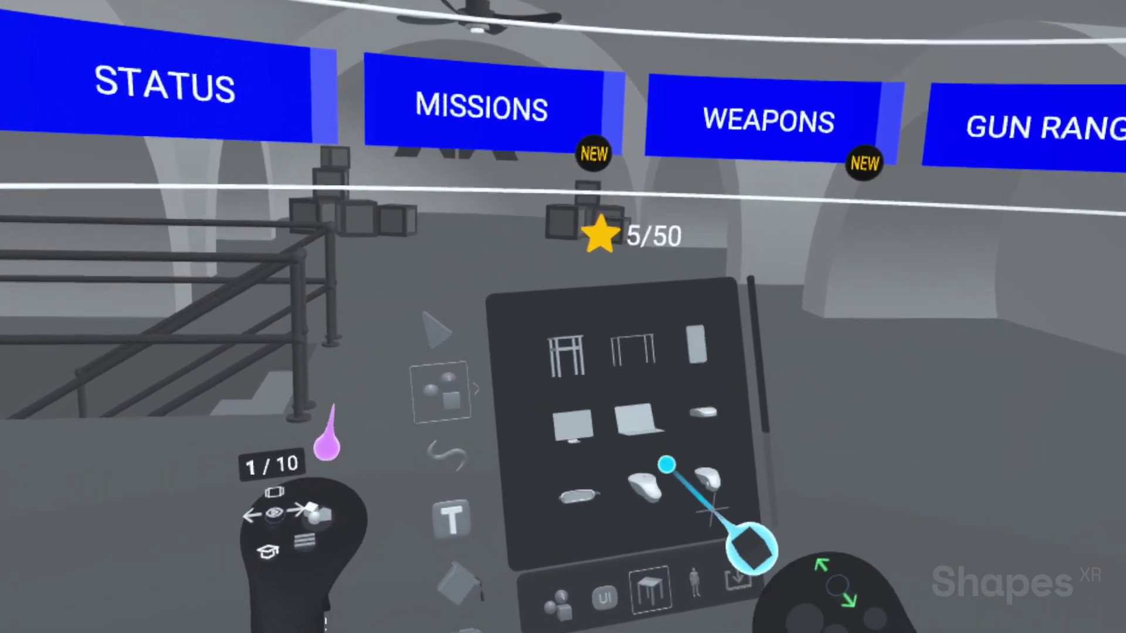
pyautogui.scroll(-5, 640, 417)
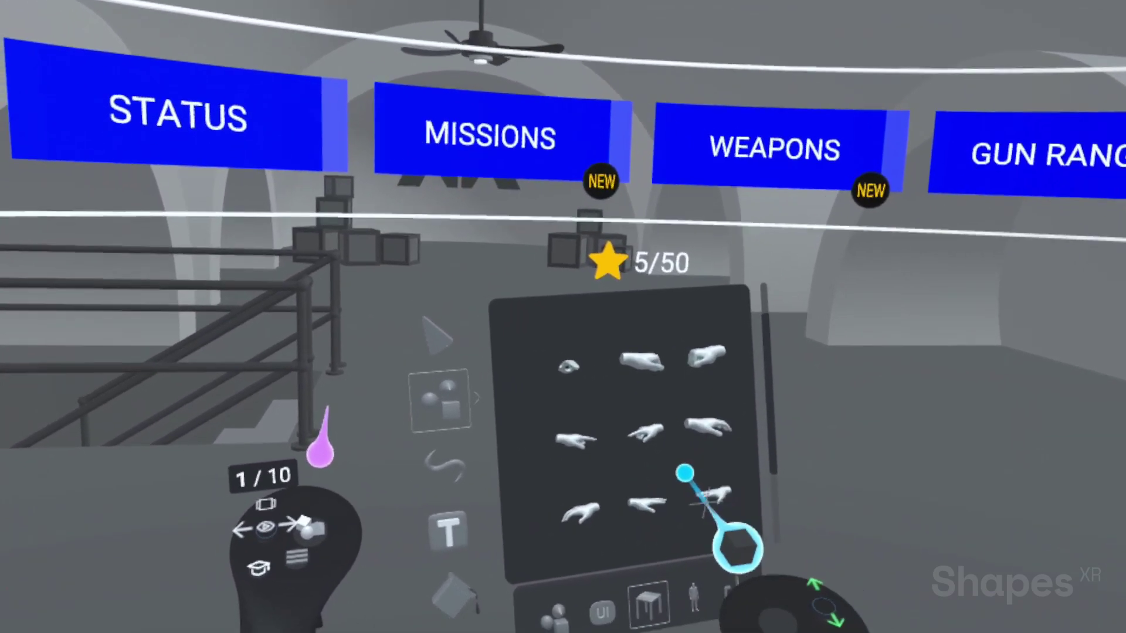
pyautogui.click(577, 490)
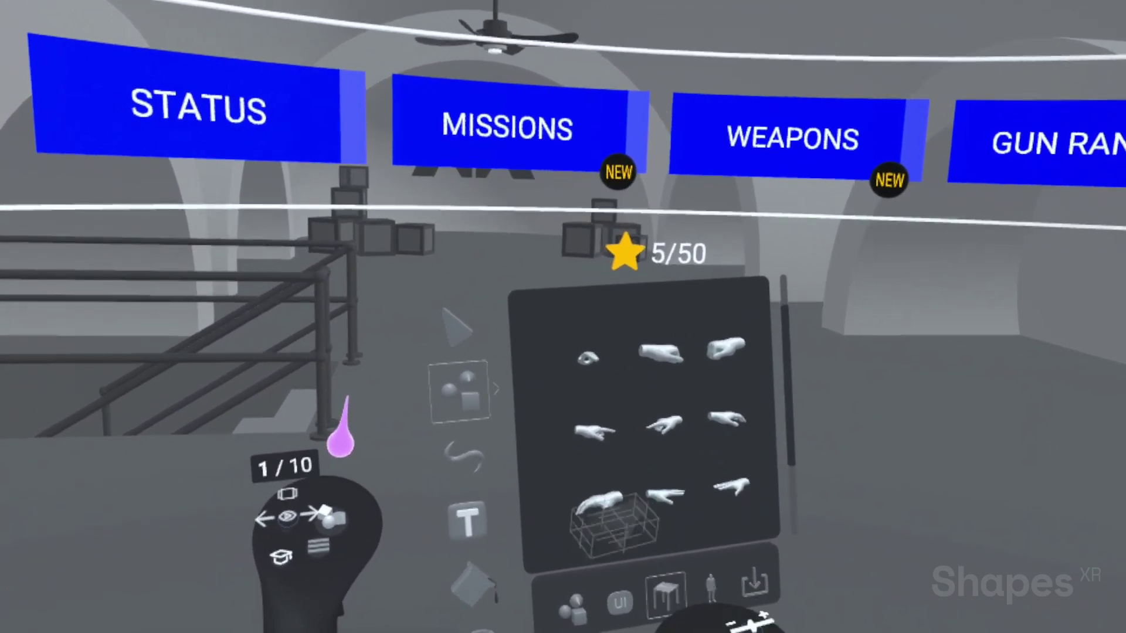
pyautogui.moveTo(614, 522); pyautogui.dragTo(711, 508)
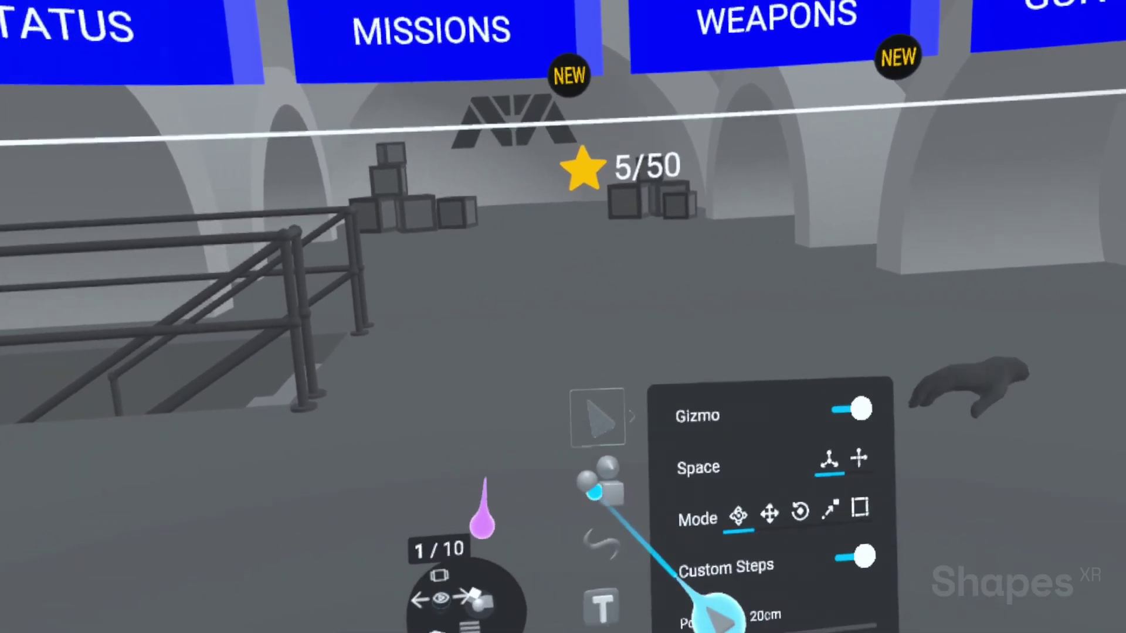
# Add a cylinder about 18.3 cm in size beside the hand and paint it dark red
pyautogui.click(601, 490)
pyautogui.scroll(3, 658, 534)
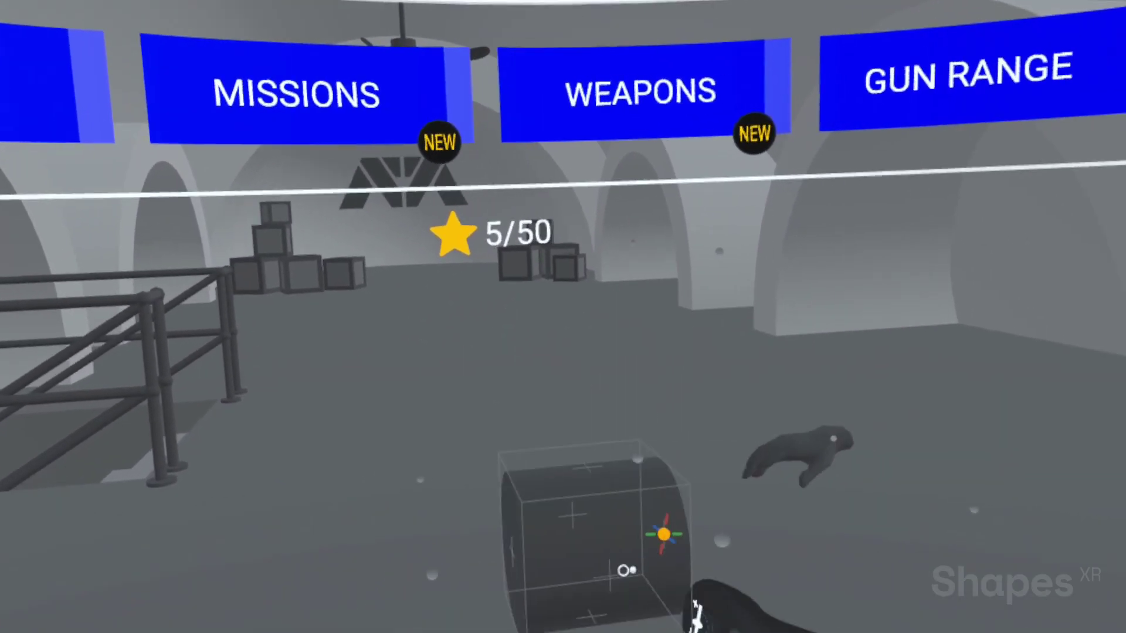
pyautogui.moveTo(663, 535); pyautogui.dragTo(746, 495)
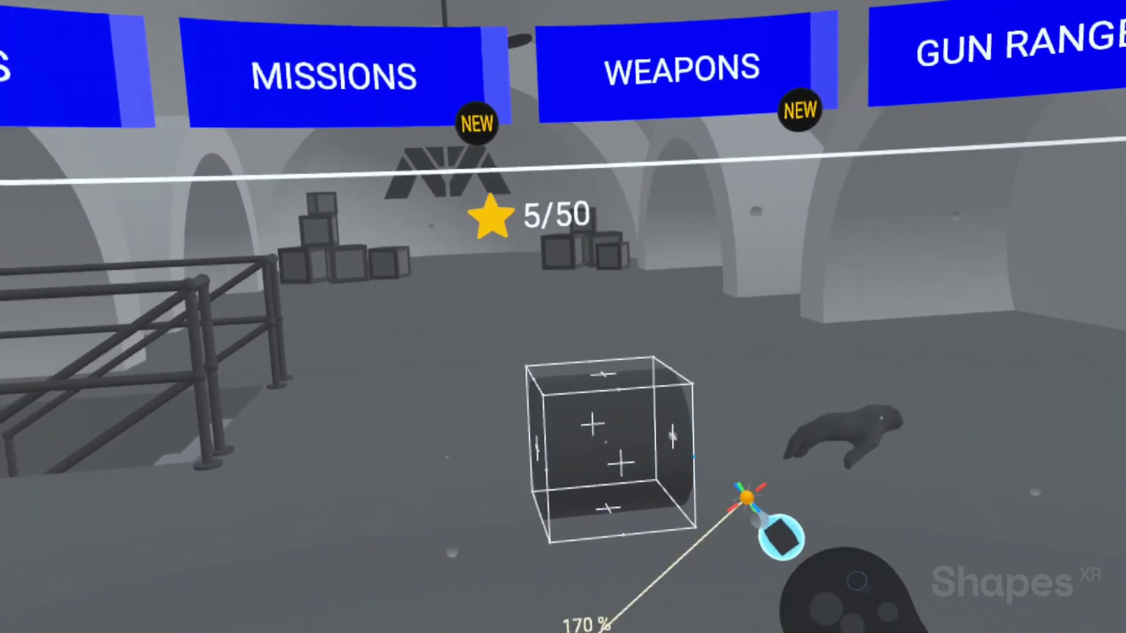
pyautogui.click(553, 537)
pyautogui.click(595, 555)
pyautogui.click(744, 428)
pyautogui.click(768, 384)
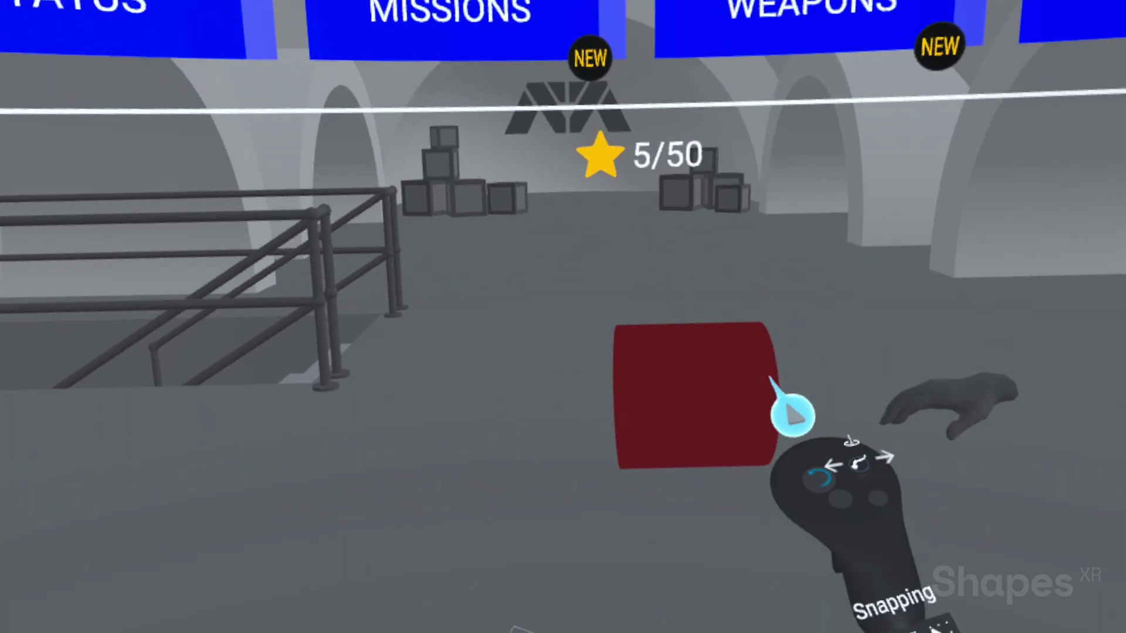
pyautogui.click(769, 384)
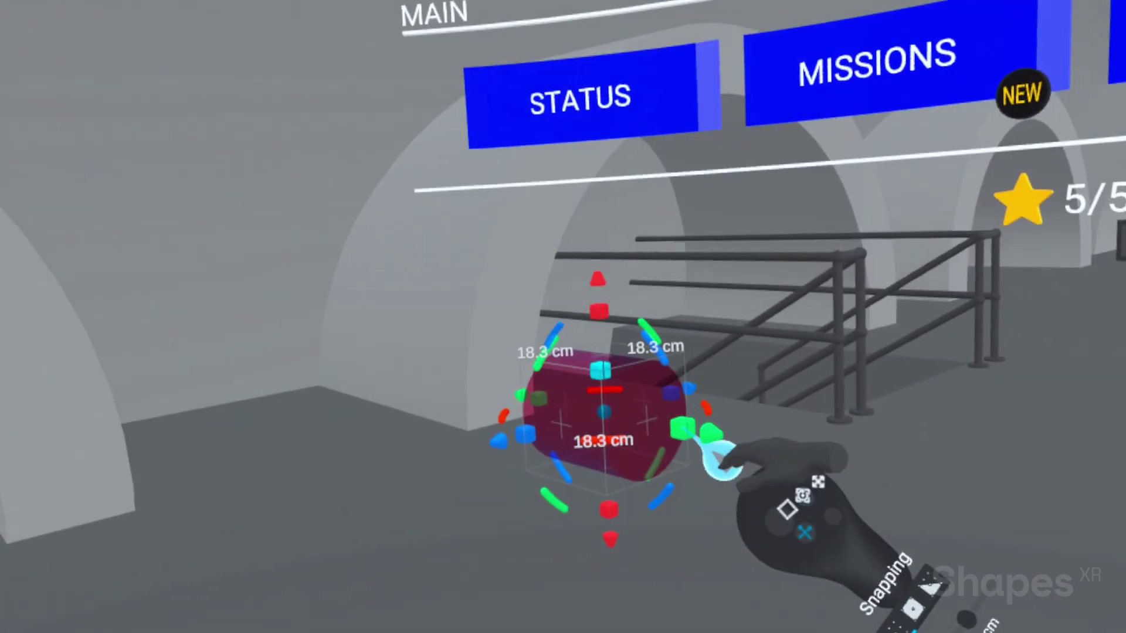
# Stretch the red cylinder into a thin laser beam about 1.68 m long and 0.01 m thick
pyautogui.moveTo(696, 436); pyautogui.dragTo(1038, 440)
pyautogui.moveTo(652, 463); pyautogui.dragTo(648, 487)
pyautogui.moveTo(508, 460); pyautogui.dragTo(17, 610)
pyautogui.moveTo(633, 463); pyautogui.dragTo(646, 482)
pyautogui.moveTo(623, 444); pyautogui.dragTo(264, 498)
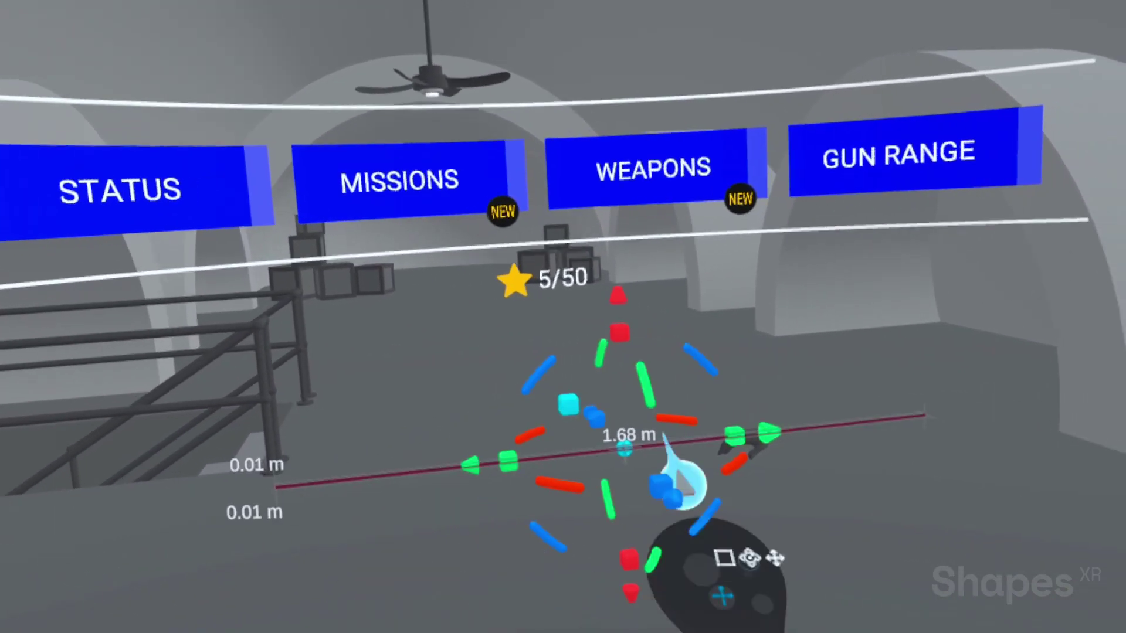
# Slide the laser beam along its length and shift the hand -8 cm along X so the beam starts at the fingertips
pyautogui.moveTo(765, 434); pyautogui.dragTo(483, 485)
pyautogui.moveTo(483, 485); pyautogui.dragTo(844, 411, button='middle')
pyautogui.click(727, 463)
pyautogui.moveTo(932, 462); pyautogui.dragTo(879, 469)
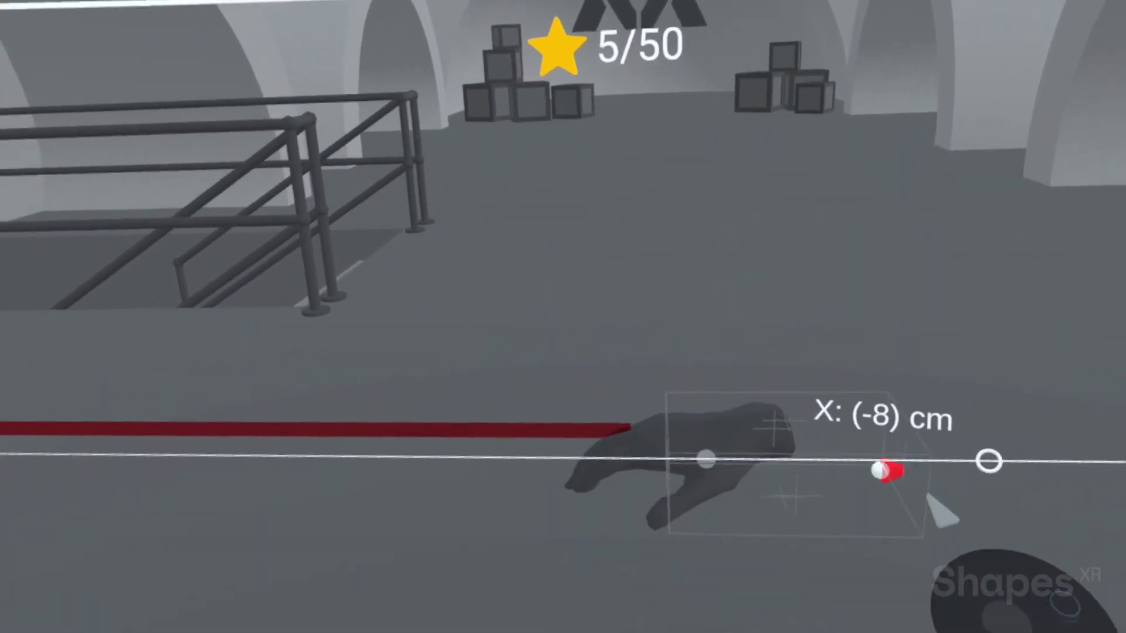
pyautogui.moveTo(706, 629); pyautogui.dragTo(703, 615)
pyautogui.moveTo(832, 352); pyautogui.dragTo(943, 510, button='middle')
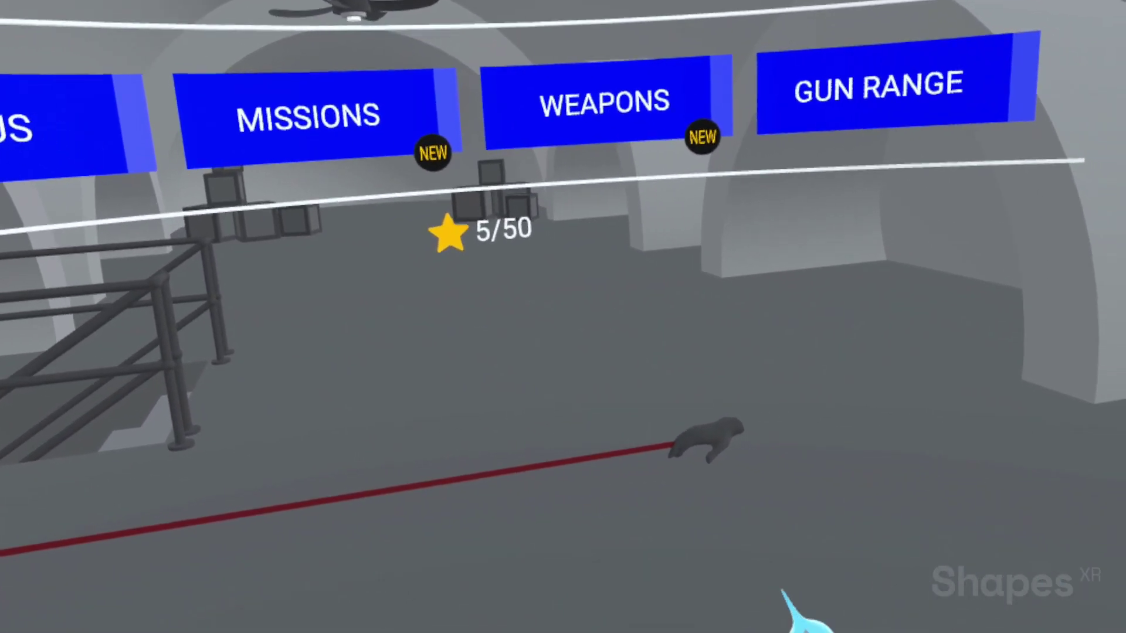
pyautogui.moveTo(738, 343)
pyautogui.mouseDown()
pyautogui.moveTo(741, 354)
pyautogui.moveTo(637, 408)
pyautogui.mouseUp()
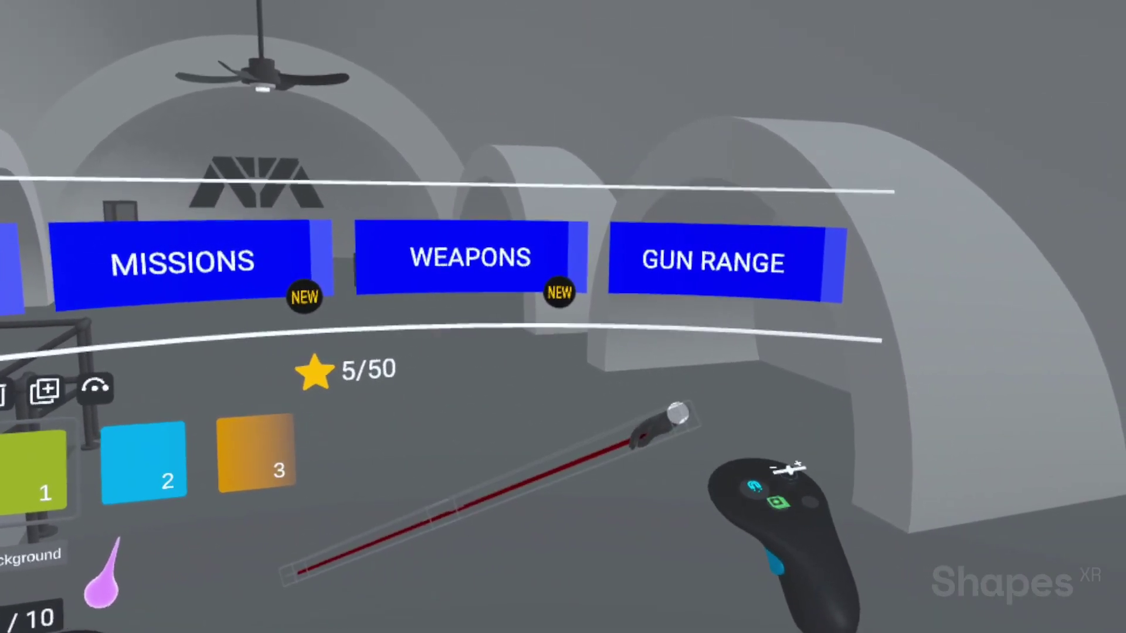
# Alternate between stages 1 and 2 and aim the hand's laser at the white Missions button in stage 2
pyautogui.press('Right')
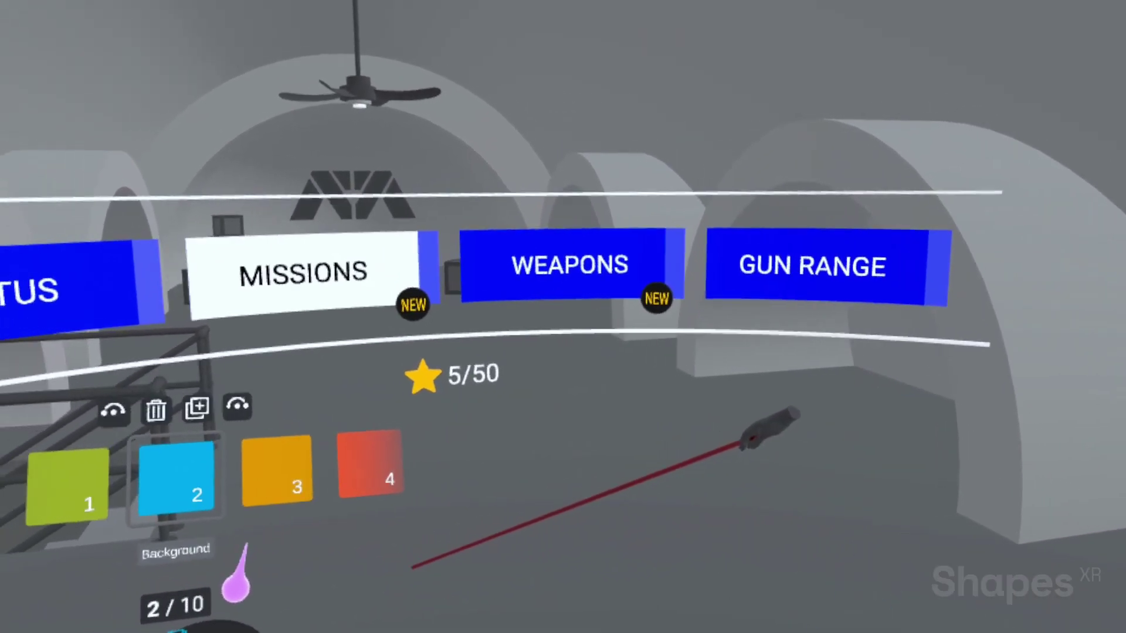
pyautogui.press('Left')
pyautogui.press('Right')
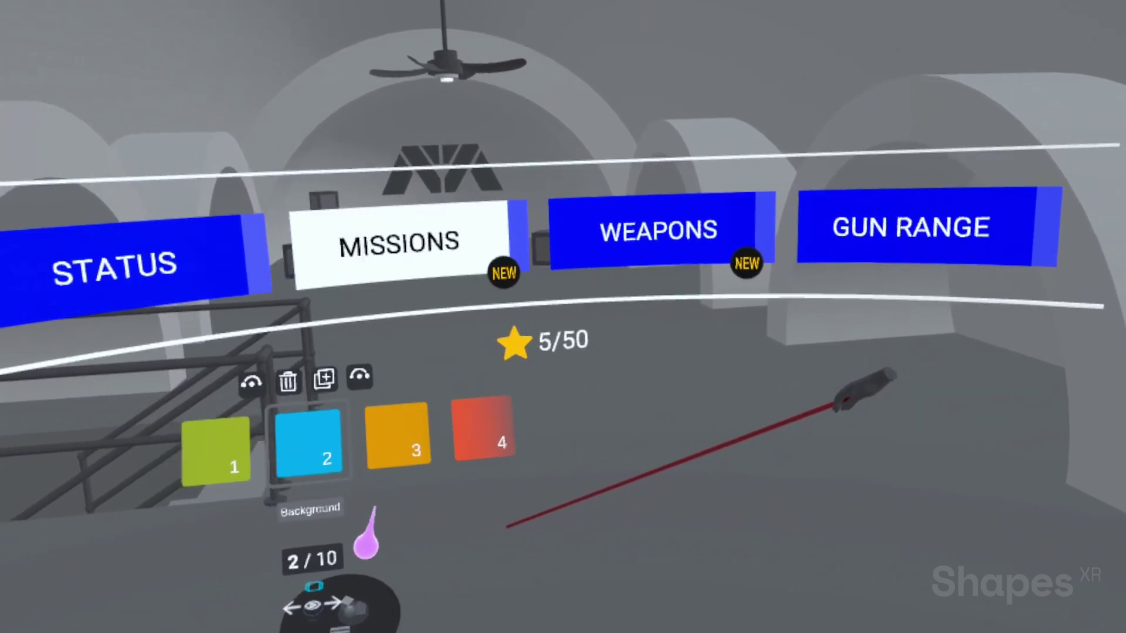
pyautogui.press('Left')
pyautogui.press('Right')
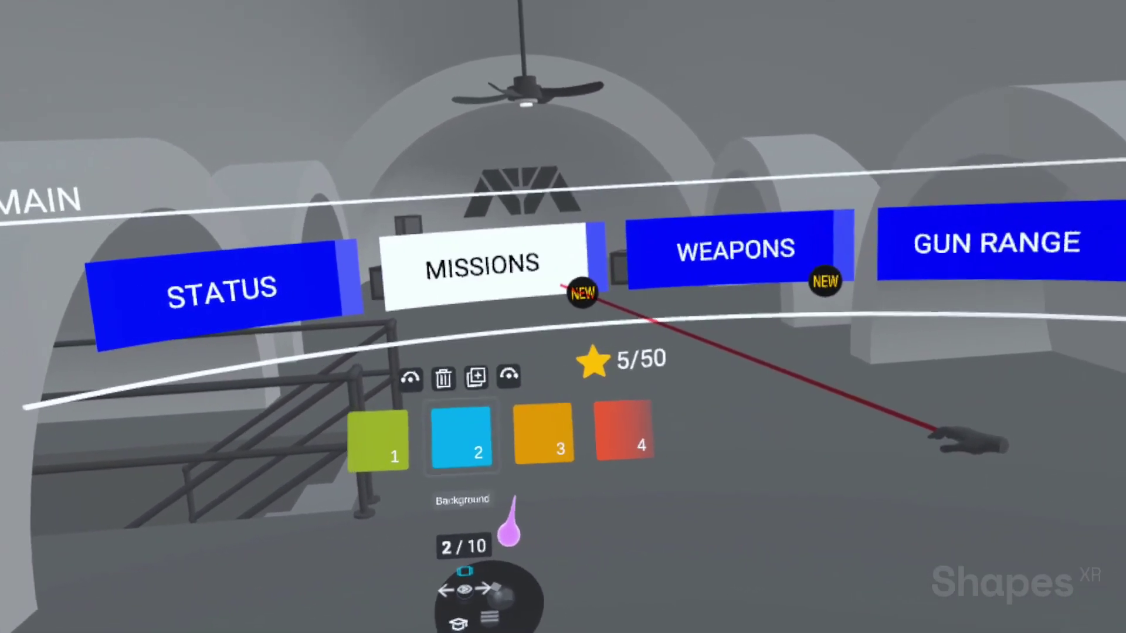
# Lengthen the laser beam from its tip so it reaches the middle of the Missions button in stage 2
pyautogui.press('Left')
pyautogui.press('Right')
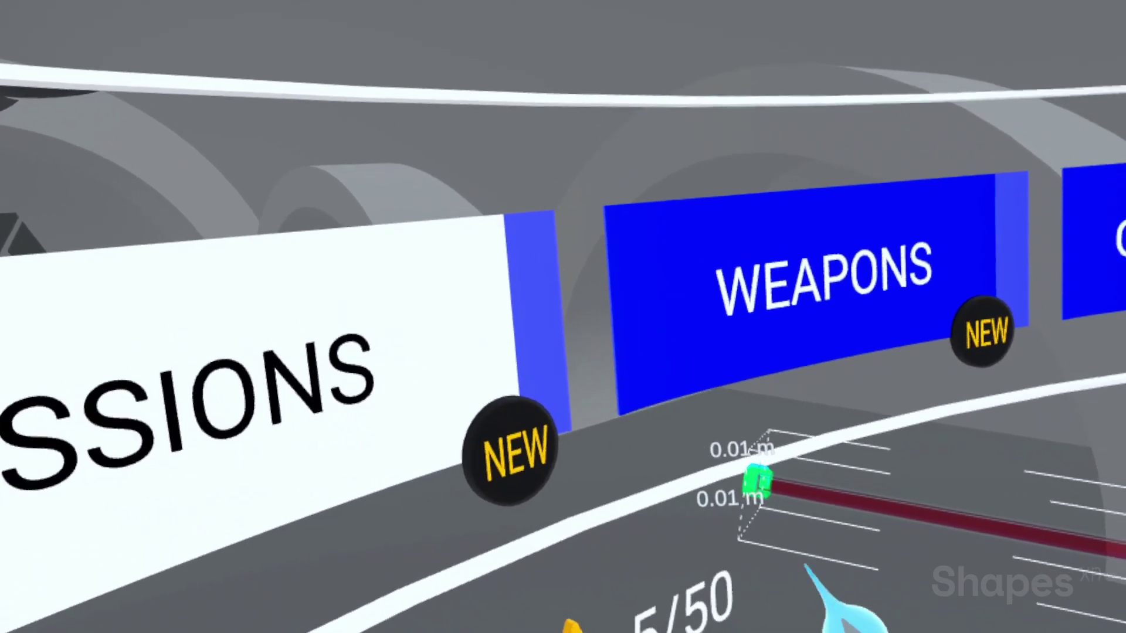
pyautogui.moveTo(729, 462); pyautogui.dragTo(686, 444)
pyautogui.moveTo(715, 507); pyautogui.dragTo(560, 545)
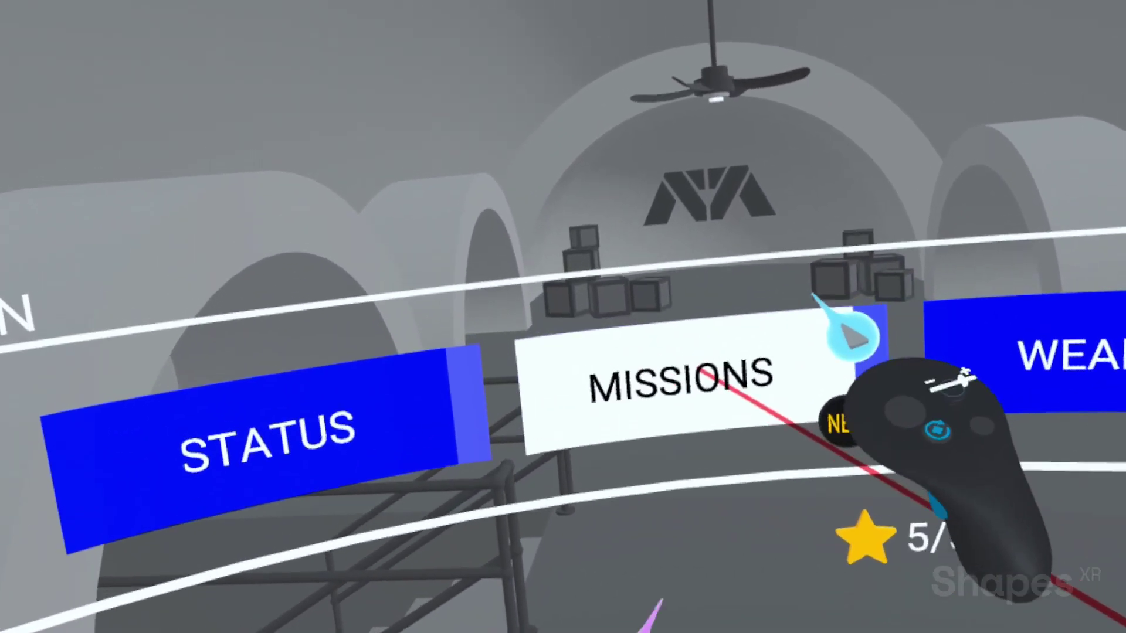
pyautogui.moveTo(812, 295); pyautogui.dragTo(955, 281)
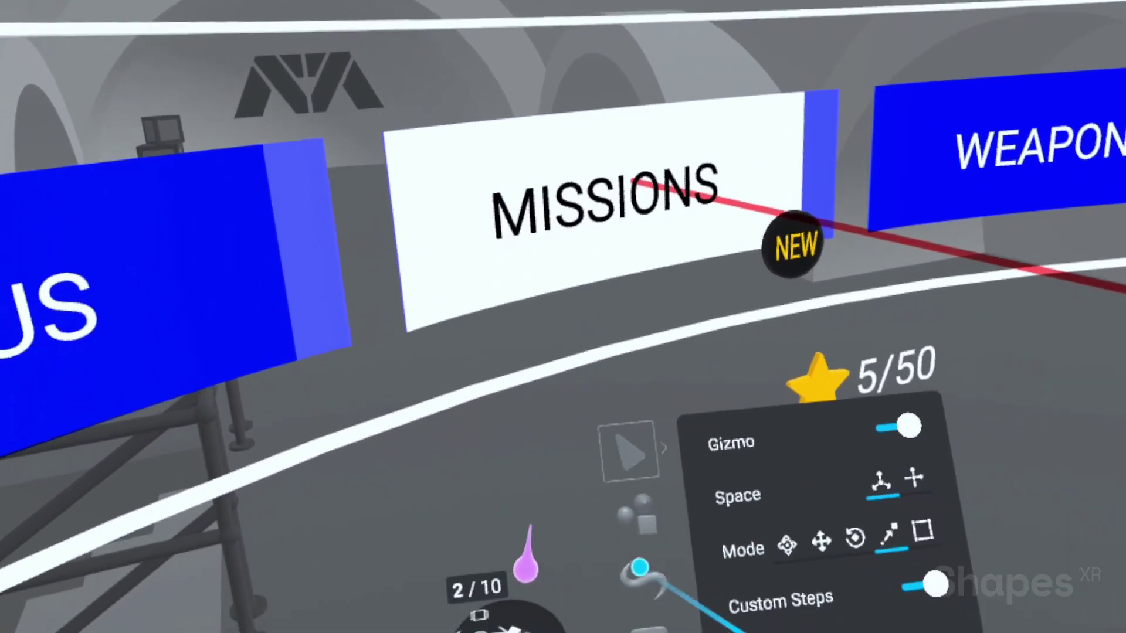
# Add a sphere below the Missions button and paint it yellow with the Additive material
pyautogui.click(634, 510)
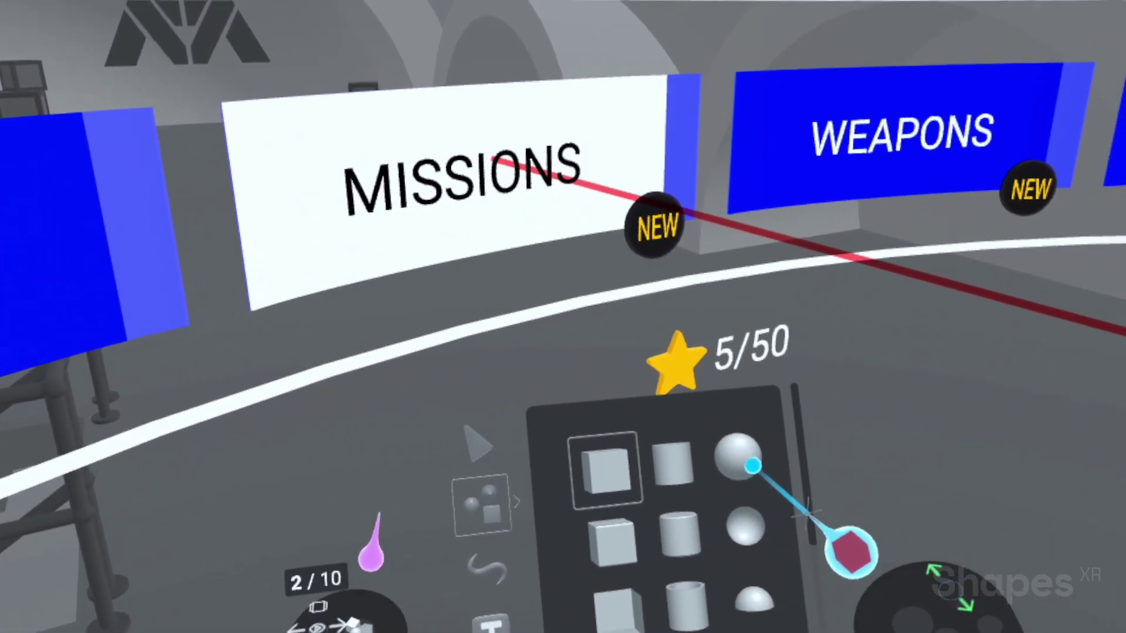
pyautogui.moveTo(752, 464); pyautogui.dragTo(940, 323)
pyautogui.click(536, 599)
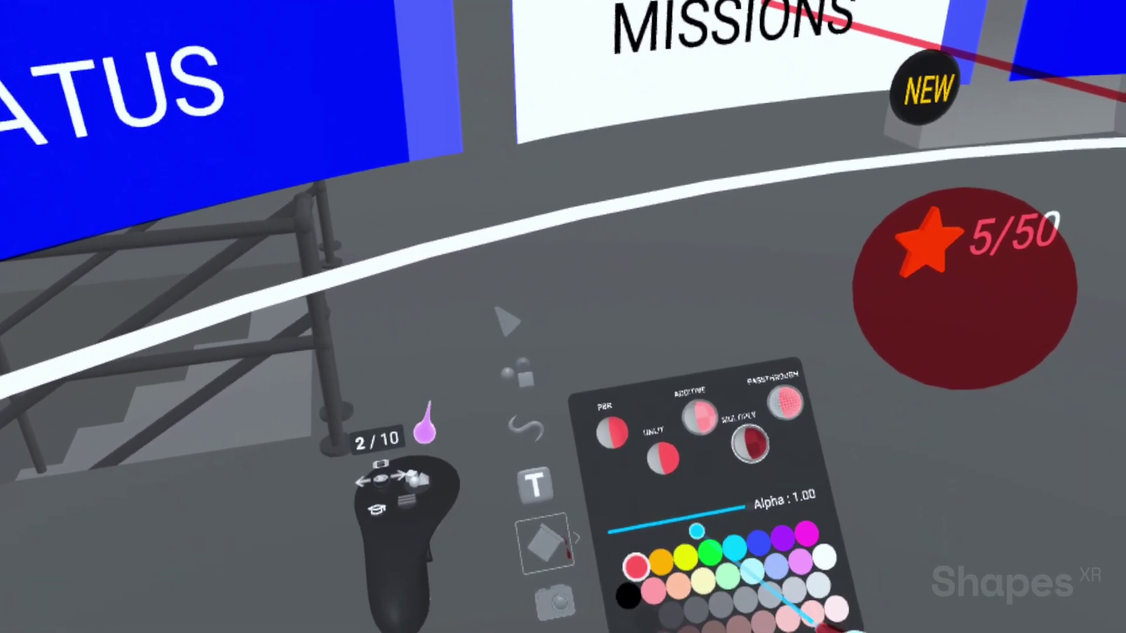
pyautogui.click(660, 560)
pyautogui.click(675, 438)
pyautogui.click(817, 414)
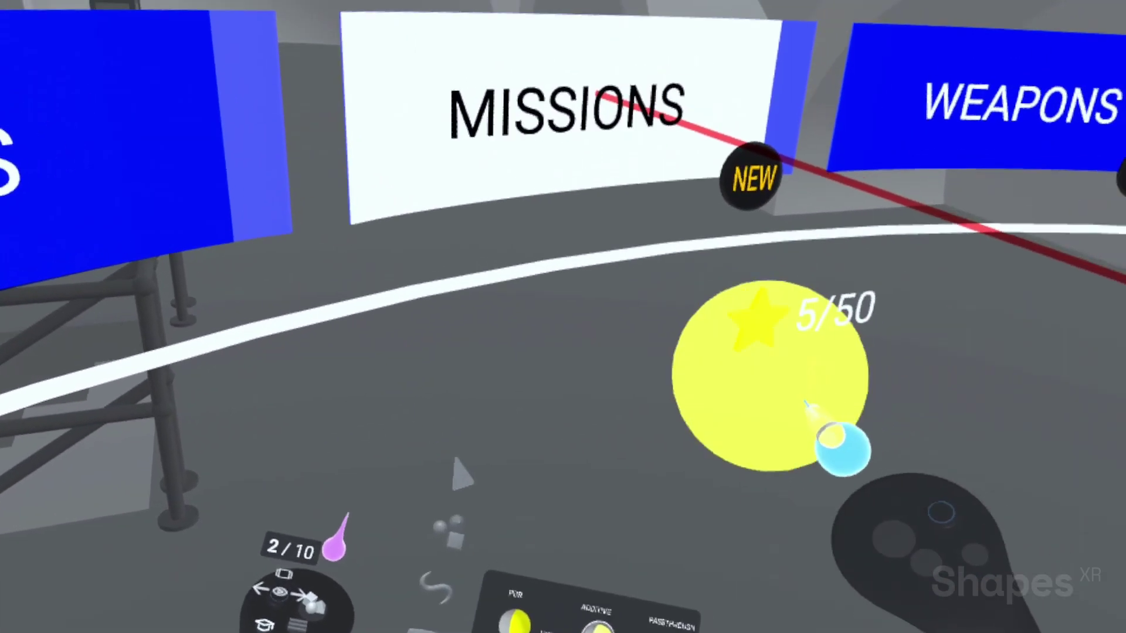
# Shrink the yellow sphere to a small dot and place it at the laser's tip on the Missions label
pyautogui.click(571, 490)
pyautogui.moveTo(725, 458); pyautogui.dragTo(625, 473)
pyautogui.scroll(-3, 666, 452)
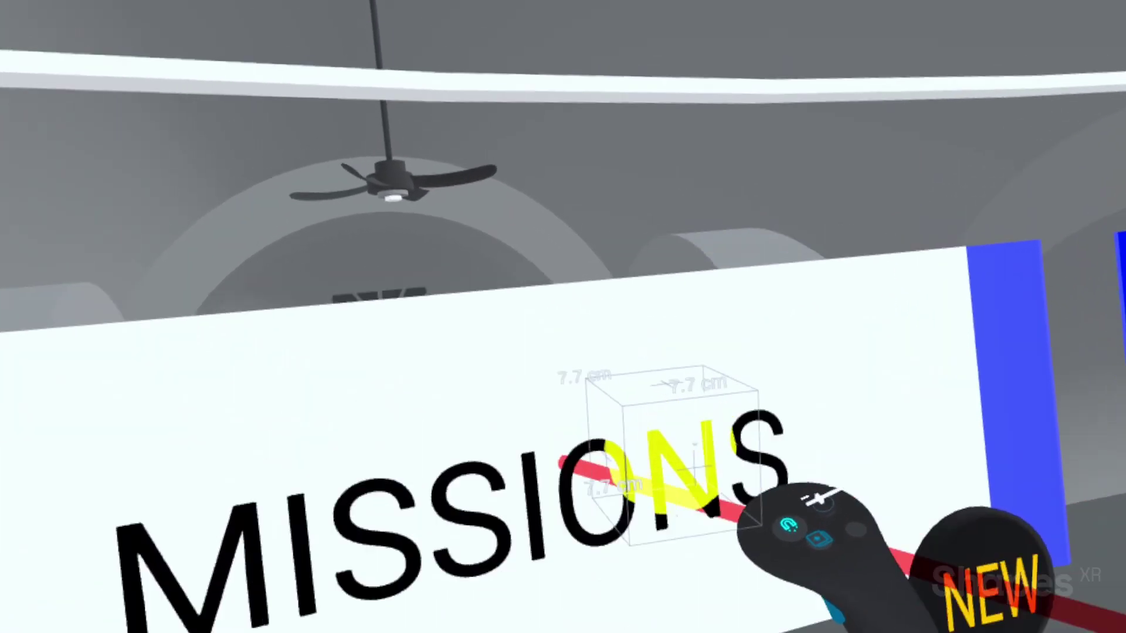
pyautogui.moveTo(724, 586); pyautogui.dragTo(738, 542)
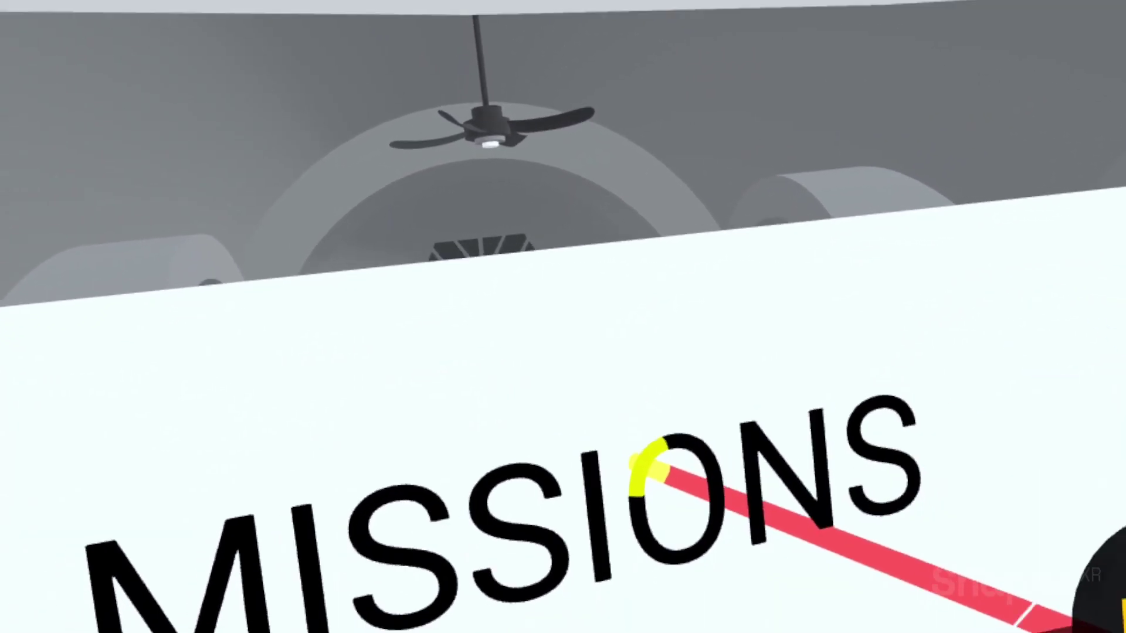
pyautogui.moveTo(680, 464); pyautogui.dragTo(843, 380, button='middle')
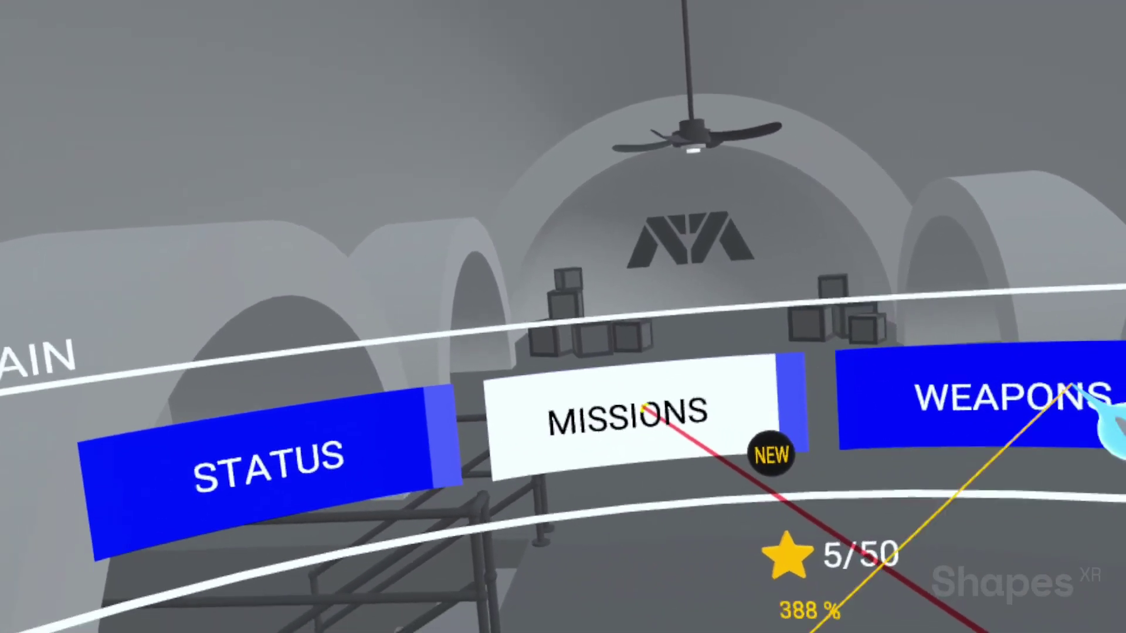
pyautogui.moveTo(1111, 425); pyautogui.dragTo(1064, 325)
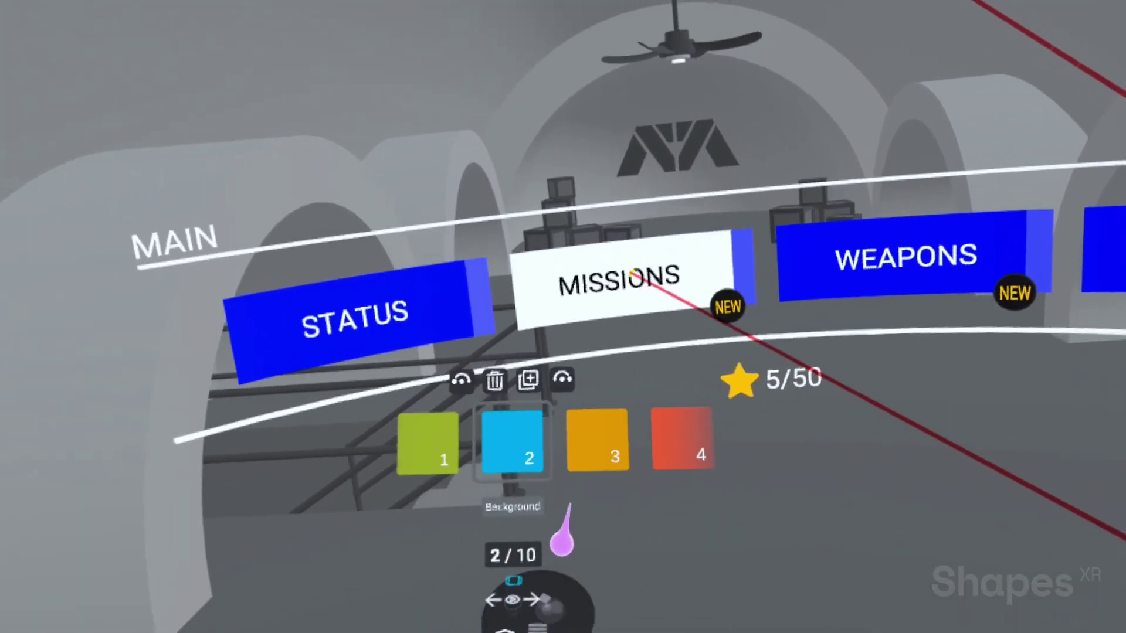
# Step through stages 1 to 3 to check the Missions button's hover and pressed states, and open stage 4
pyautogui.click(560, 425)
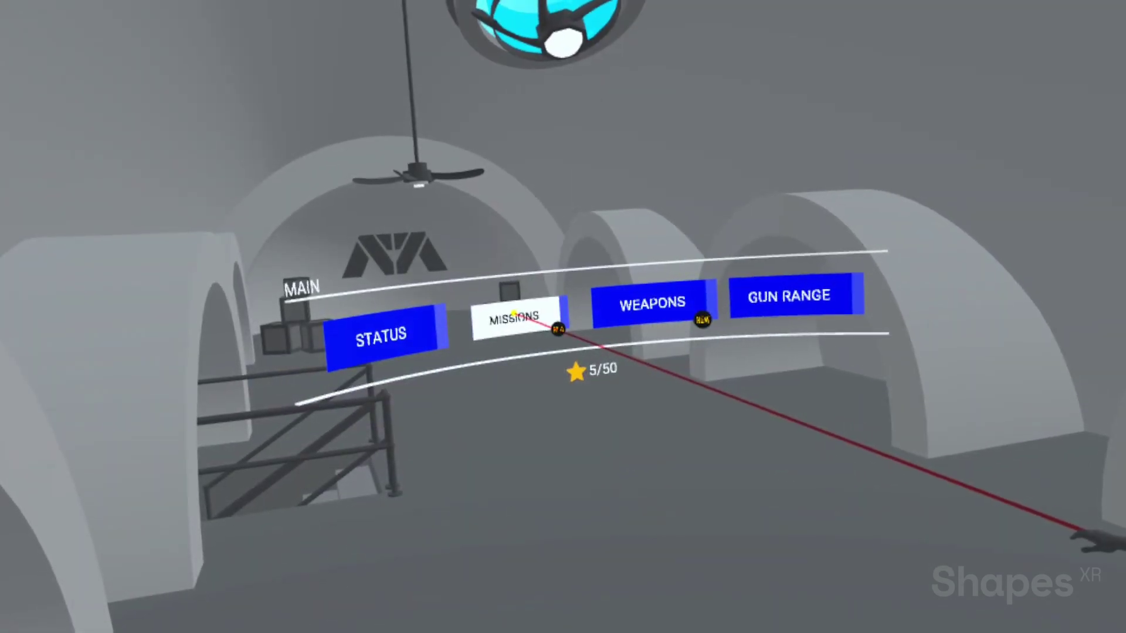
pyautogui.click(514, 314)
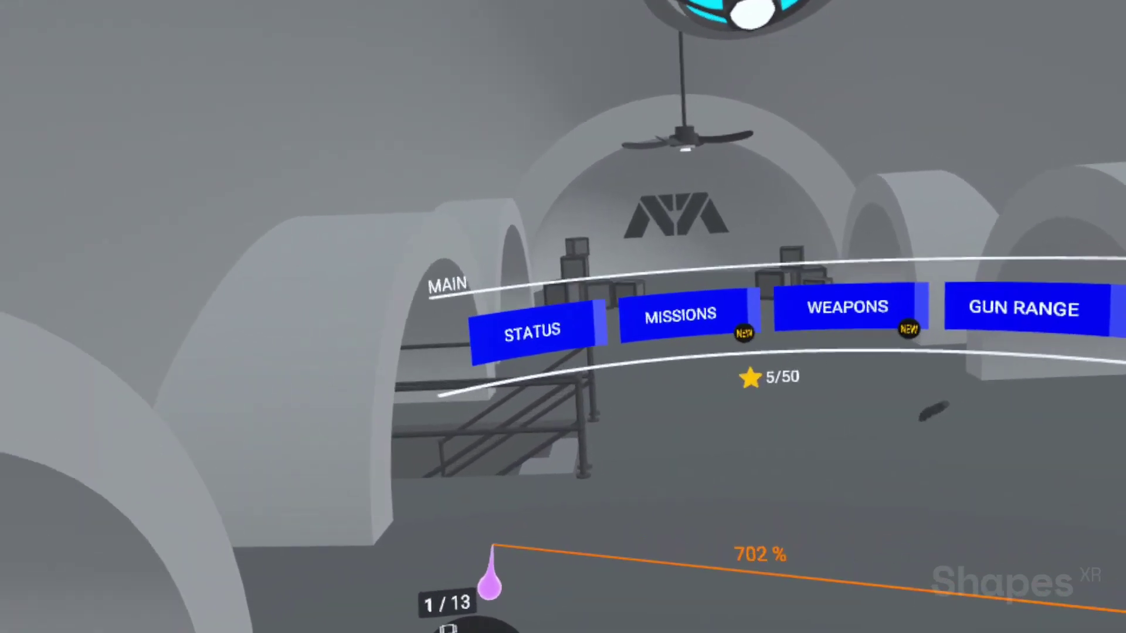
pyautogui.click(615, 347)
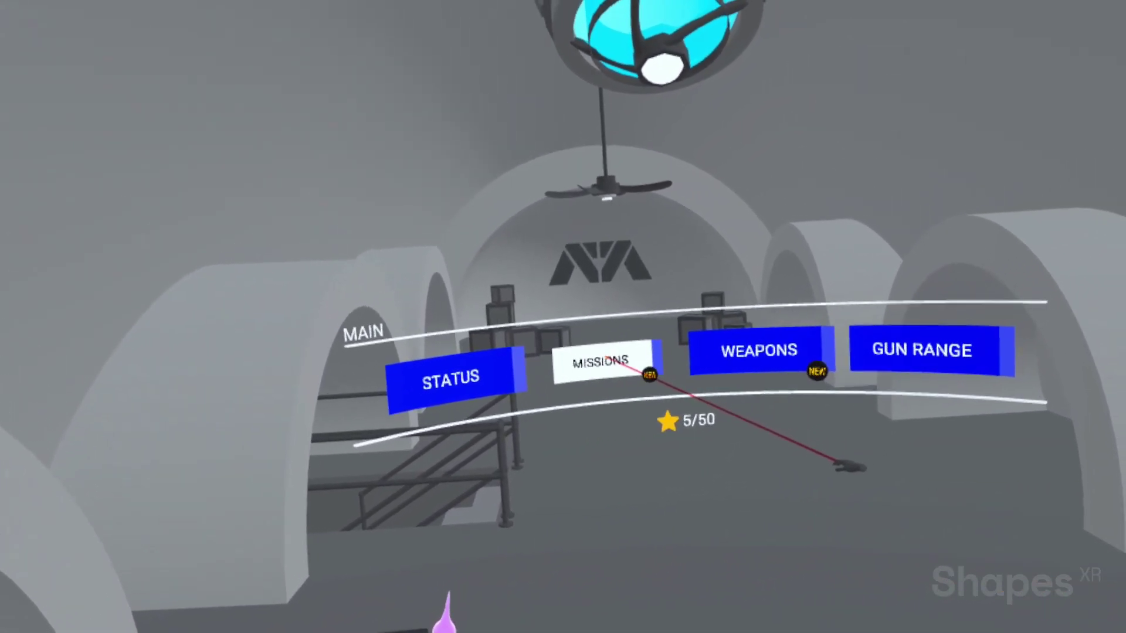
pyautogui.click(603, 360)
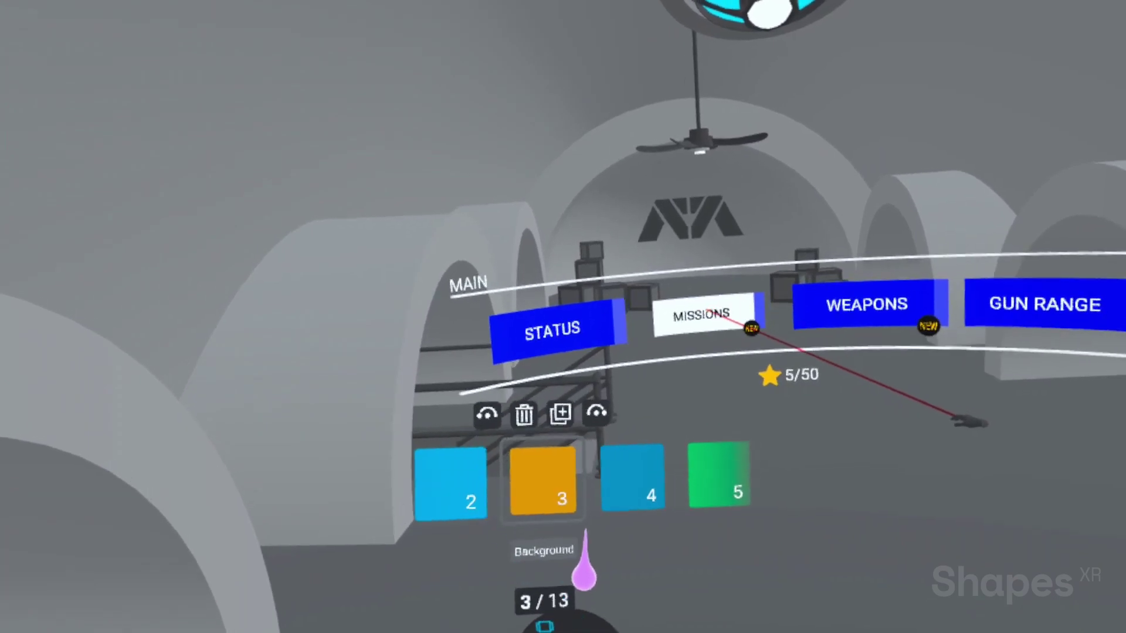
pyautogui.click(687, 476)
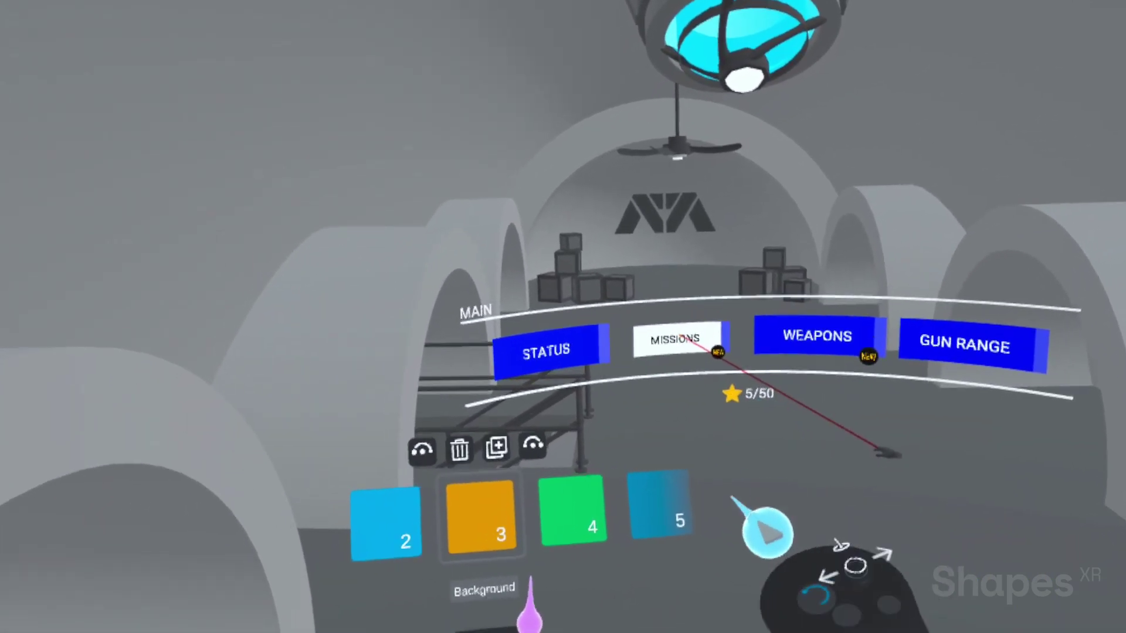
pyautogui.click(586, 512)
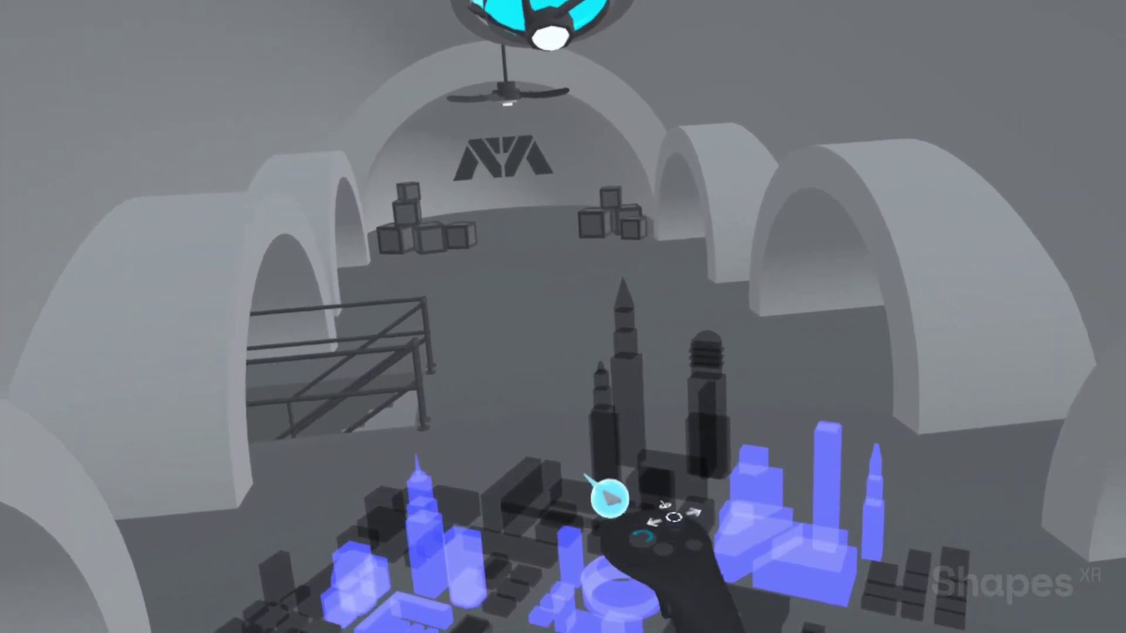
# Select the holographic city model in stage 4 and scale it down uniformly near the floor
pyautogui.moveTo(610, 499); pyautogui.dragTo(987, 611)
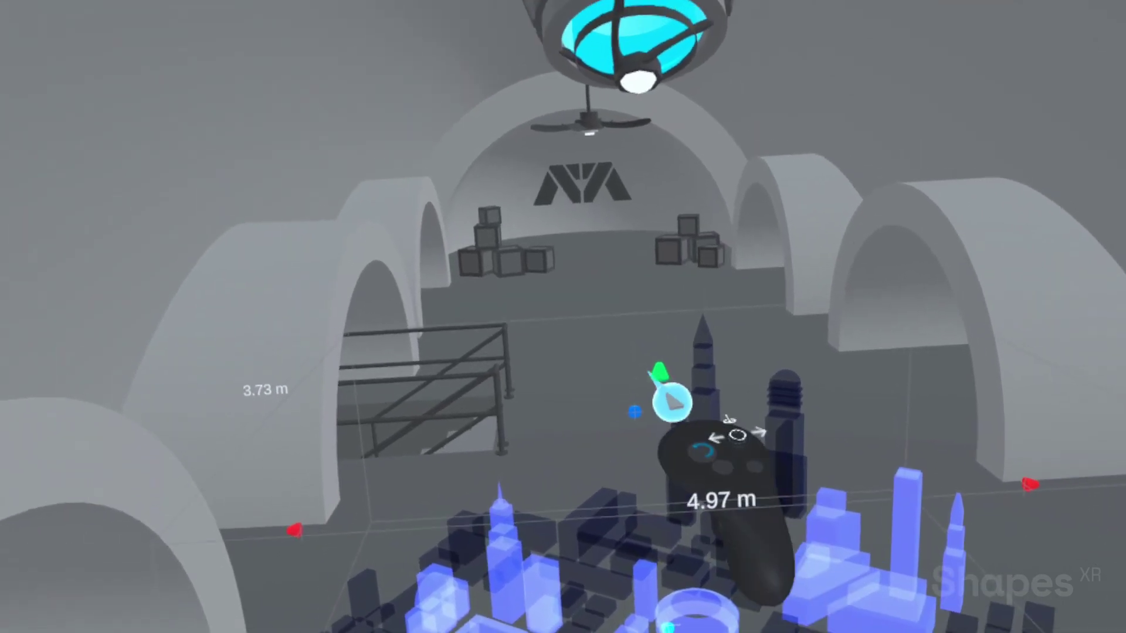
pyautogui.moveTo(666, 394)
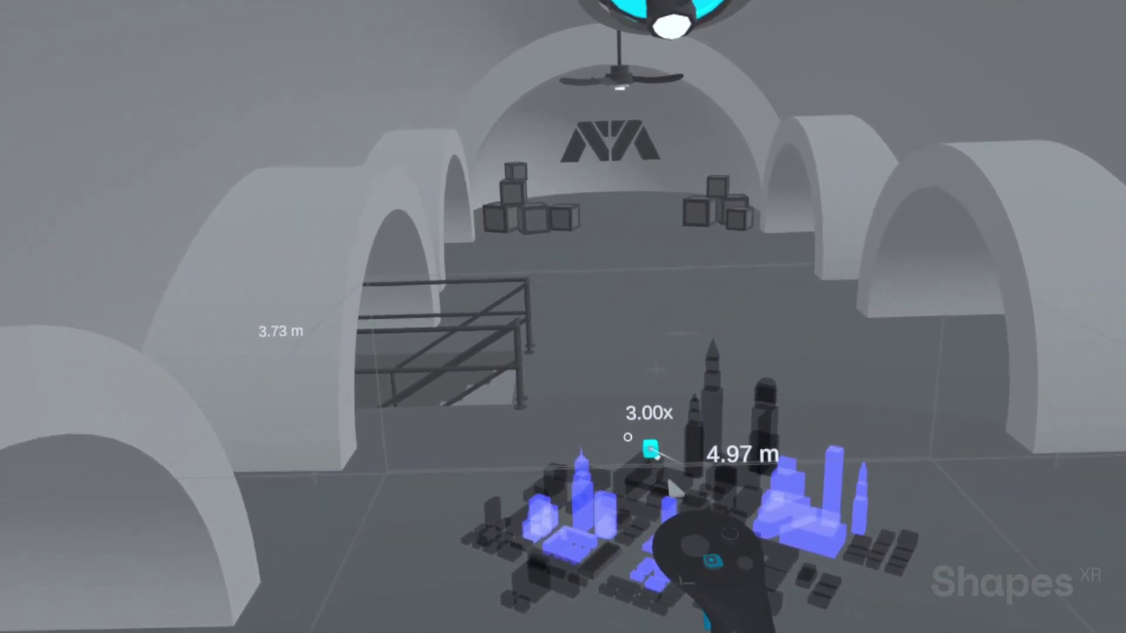
pyautogui.moveTo(657, 456); pyautogui.dragTo(642, 465)
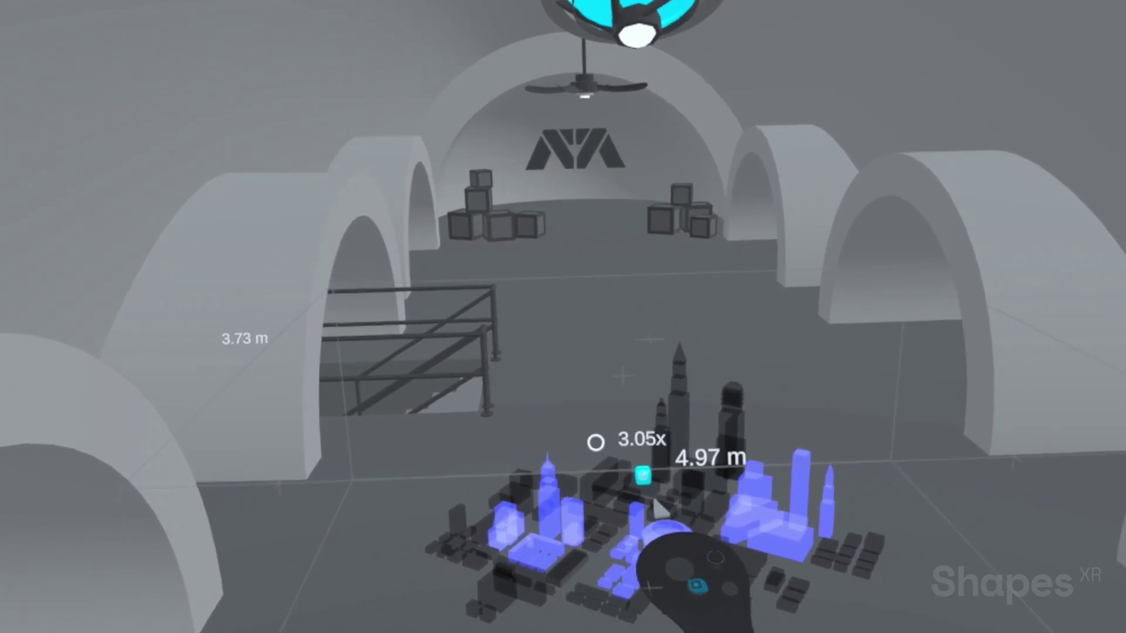
pyautogui.moveTo(719, 521); pyautogui.dragTo(719, 307, button='middle')
pyautogui.moveTo(633, 428); pyautogui.dragTo(719, 486)
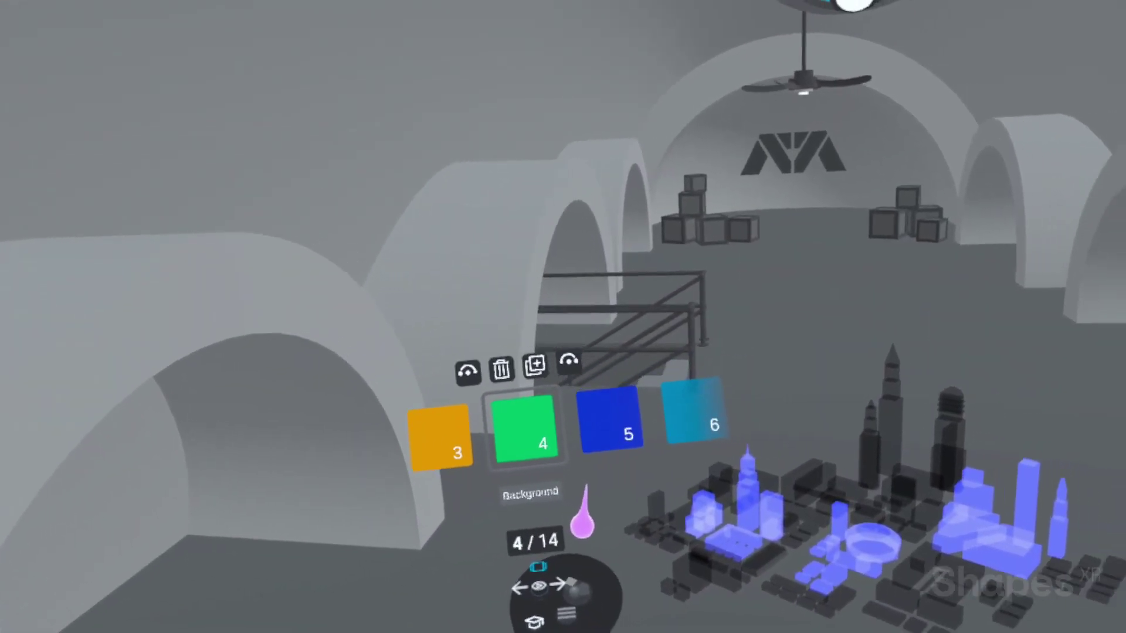
# Select the main menu elements in stage 3 and bring them into stage 4, raised above the city model
pyautogui.press('Right')
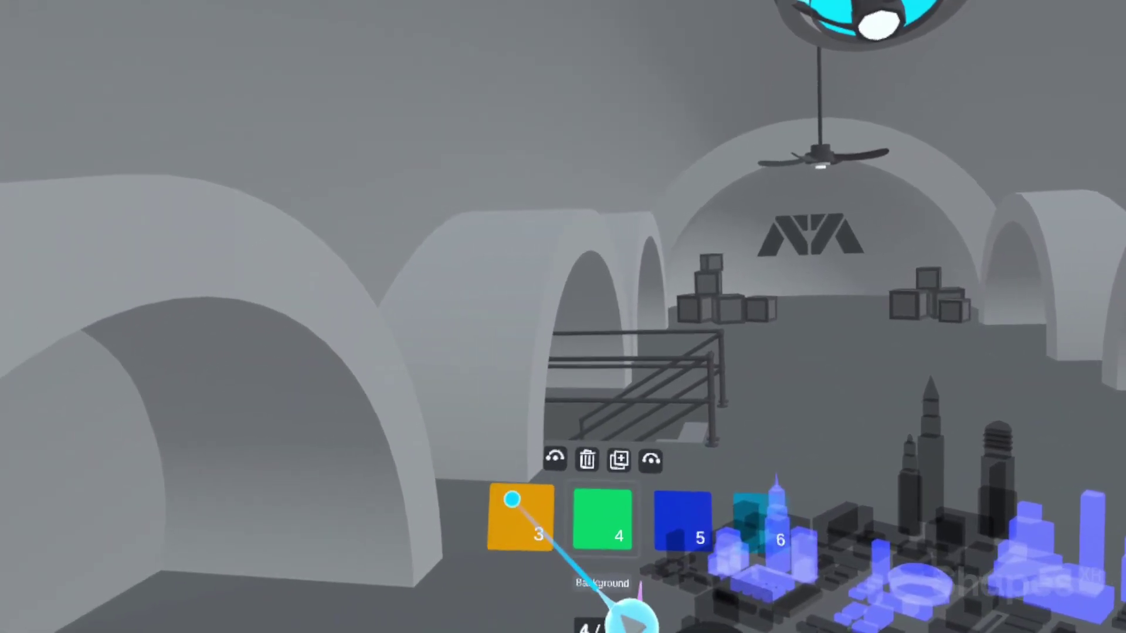
pyautogui.click(512, 499)
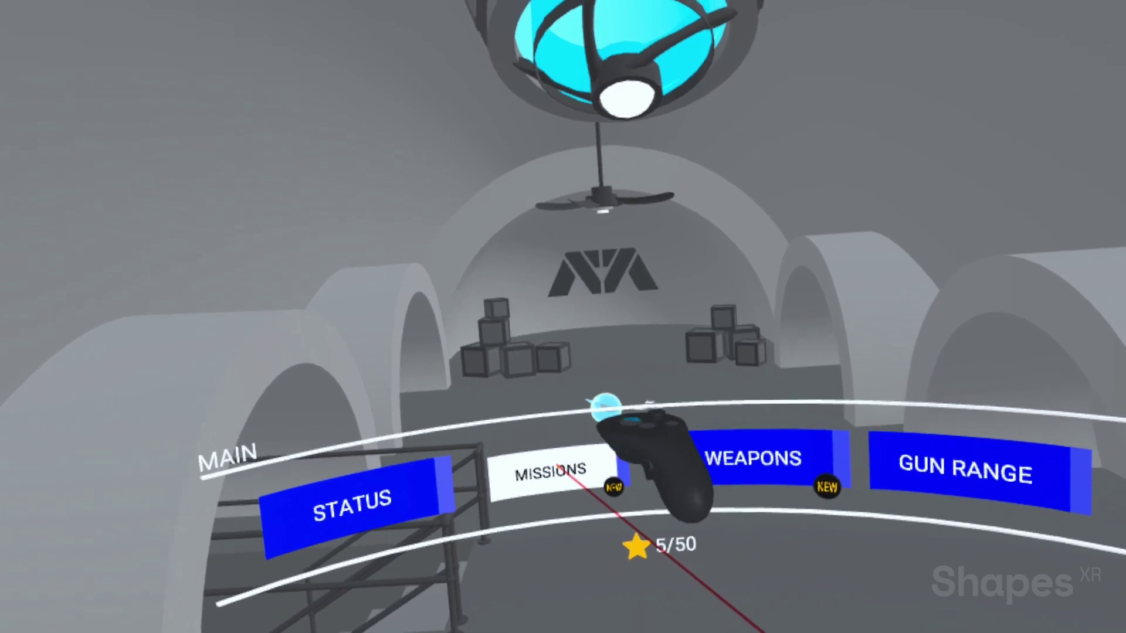
pyautogui.moveTo(581, 431); pyautogui.dragTo(855, 560)
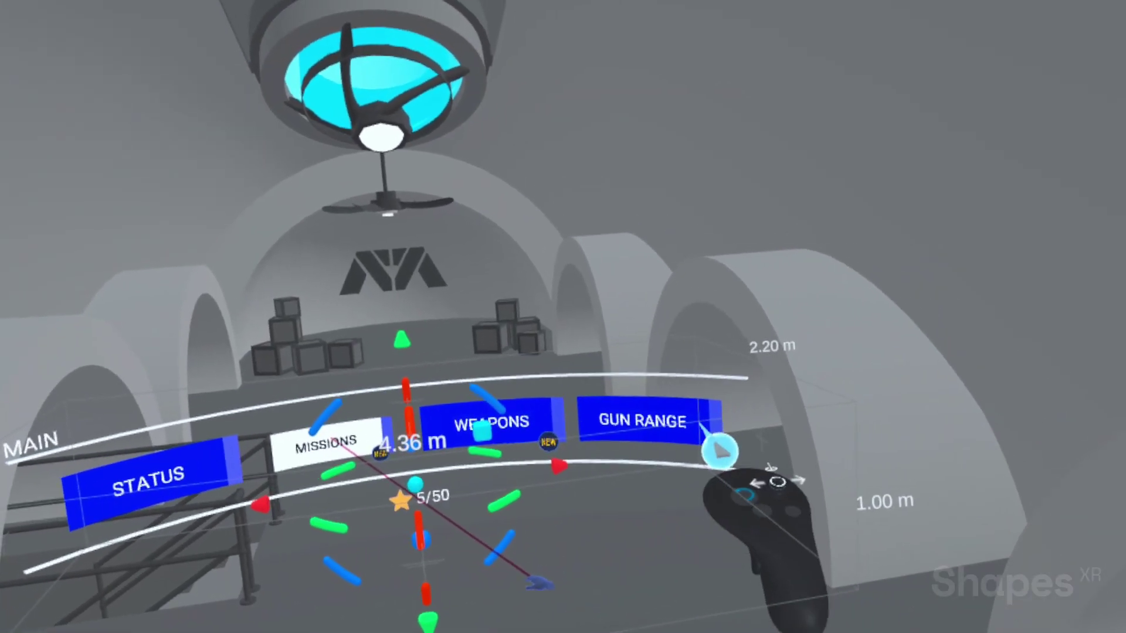
pyautogui.click(719, 452)
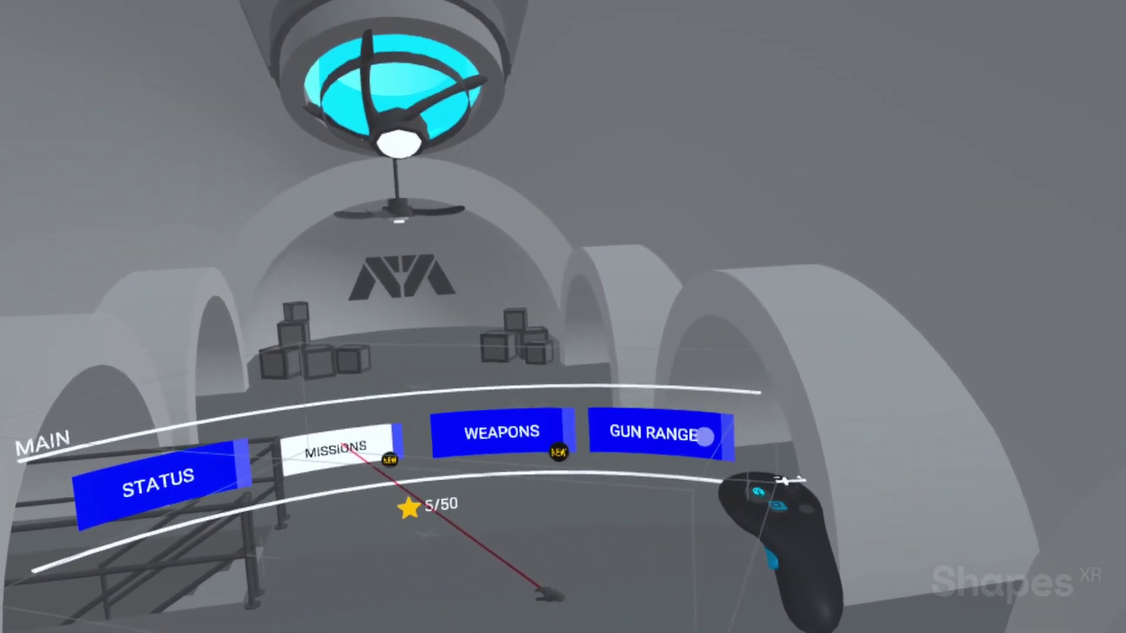
pyautogui.moveTo(702, 437); pyautogui.dragTo(1123, 199)
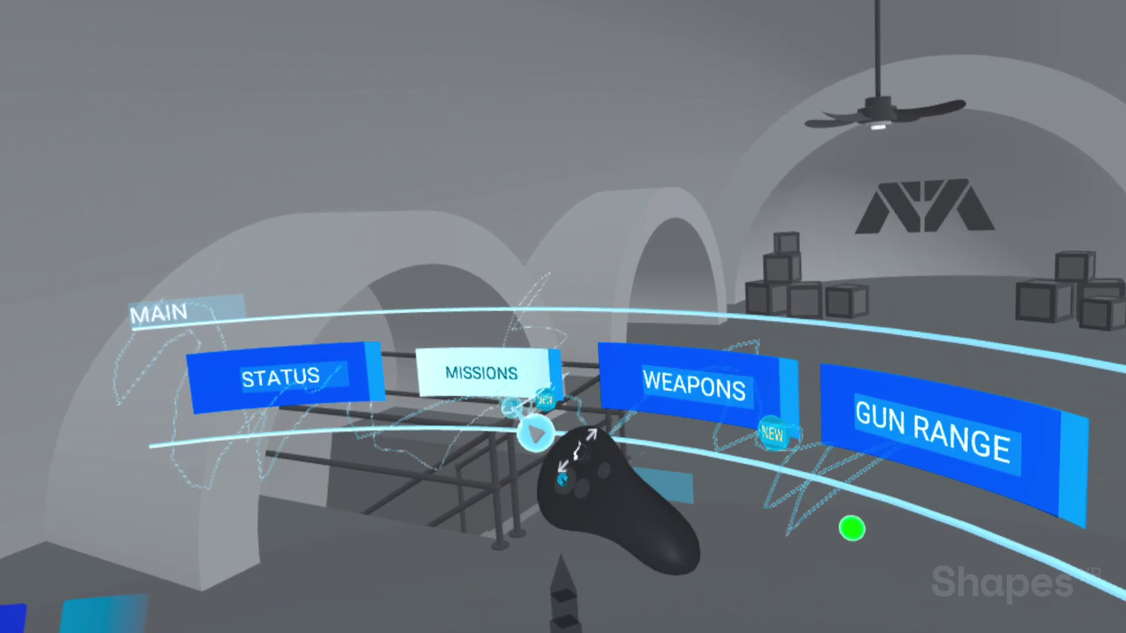
pyautogui.moveTo(512, 406); pyautogui.dragTo(899, 397)
pyautogui.moveTo(635, 463); pyautogui.dragTo(638, 461)
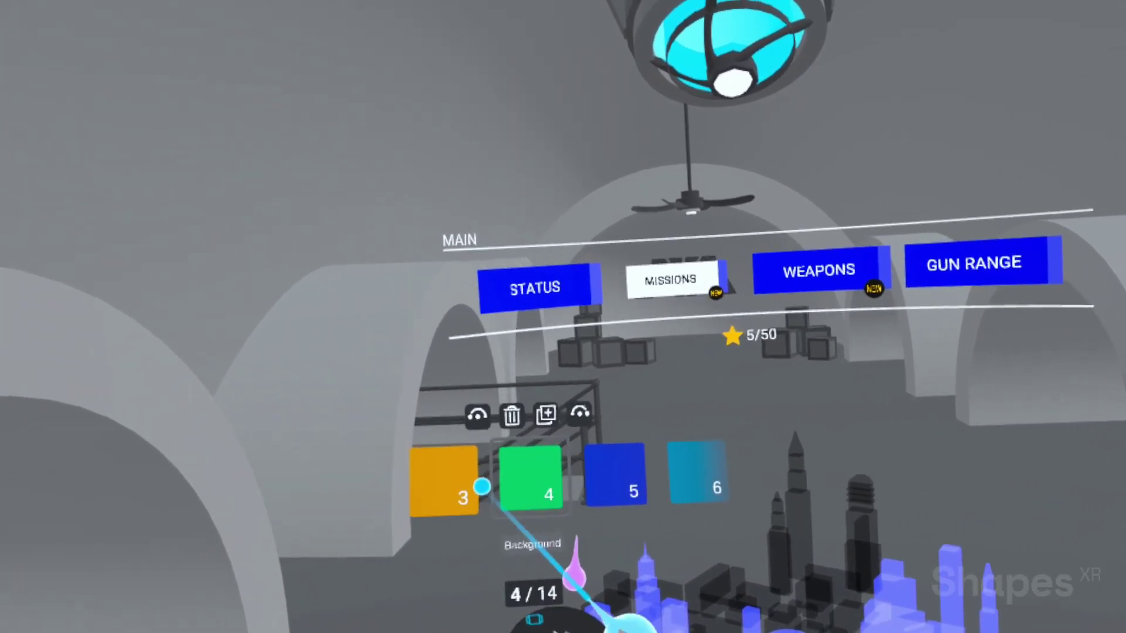
# Switch between stages 3, 4 and 5 to check the menu and city transition
pyautogui.click(442, 520)
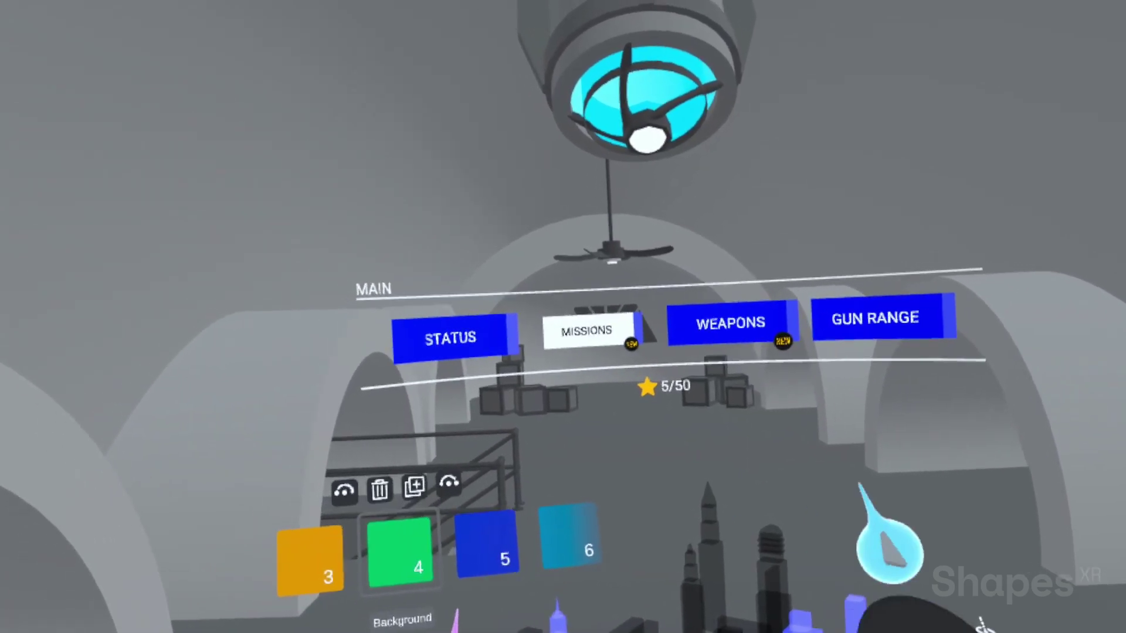
pyautogui.press('Right')
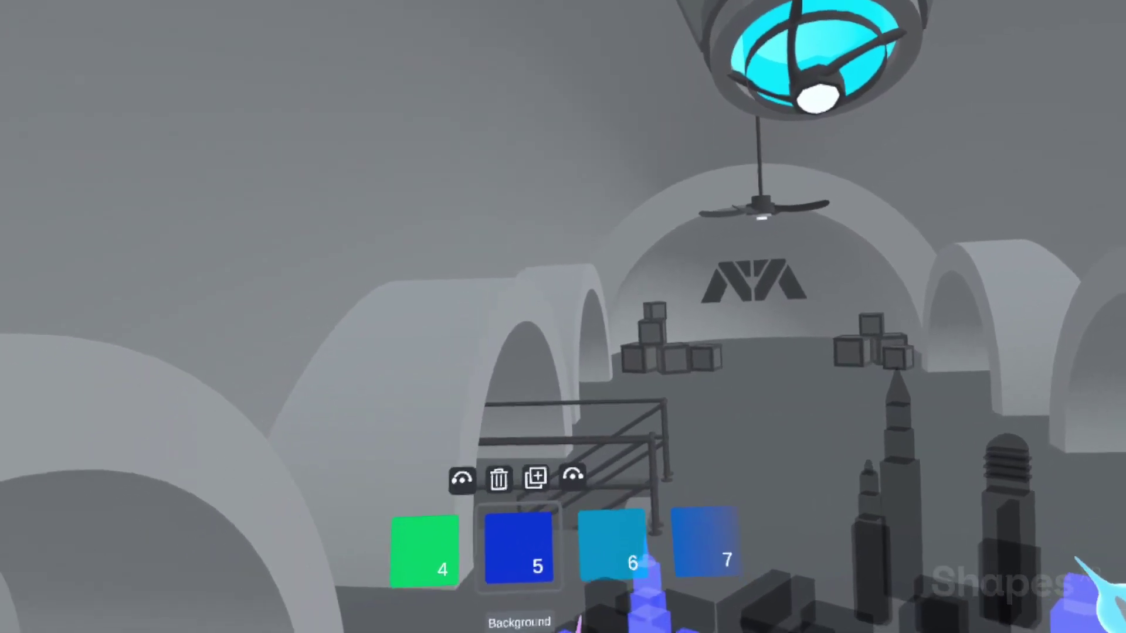
pyautogui.press('Left')
pyautogui.press('Left')
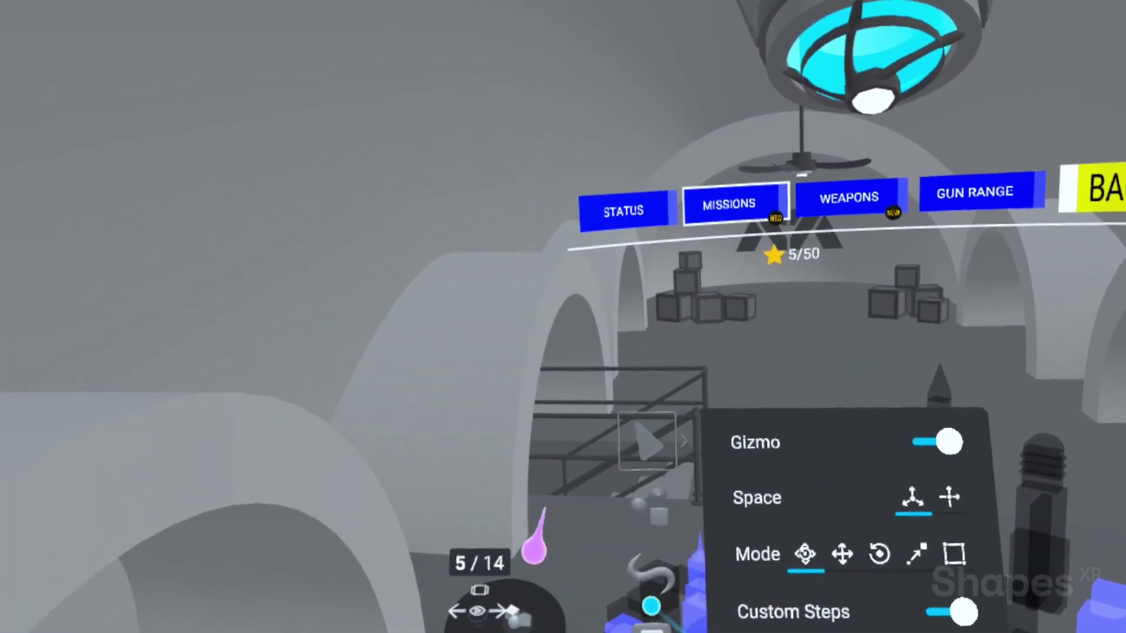
# Choose the faceted polyhedron brush in stage 5 and set it to white PBR material with reduced alpha
pyautogui.moveTo(515, 468)
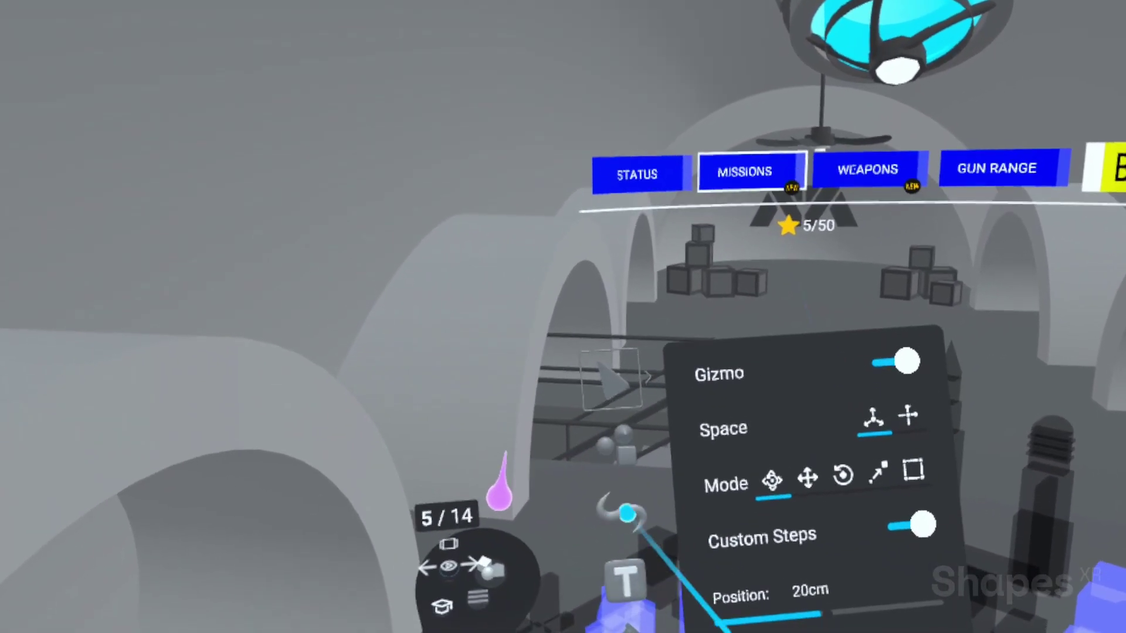
pyautogui.click(586, 525)
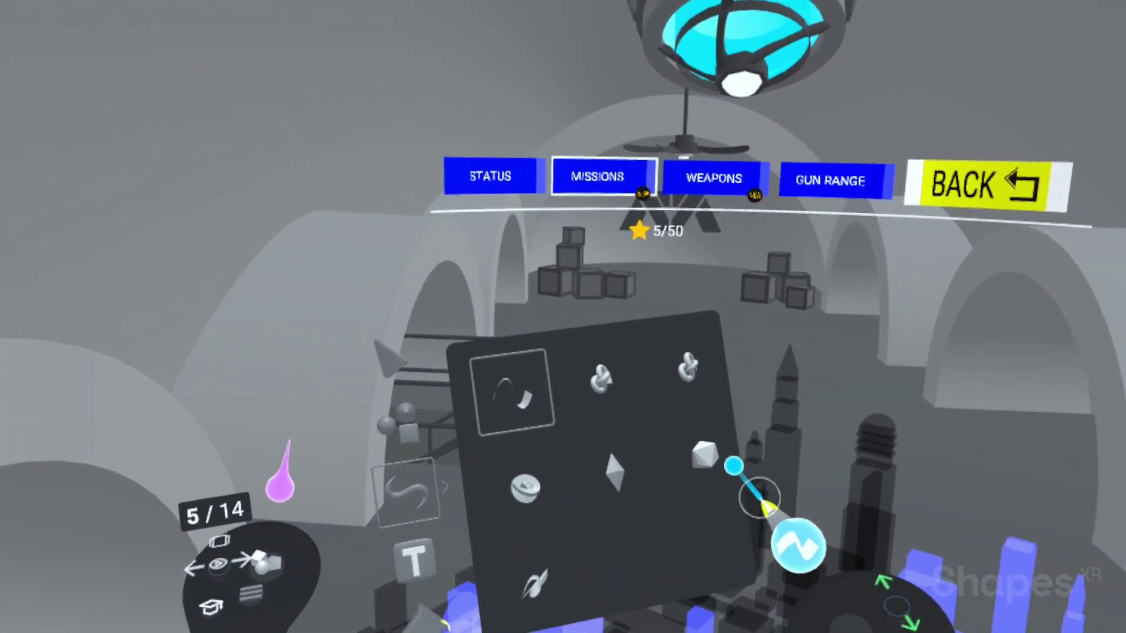
pyautogui.click(694, 469)
pyautogui.click(545, 564)
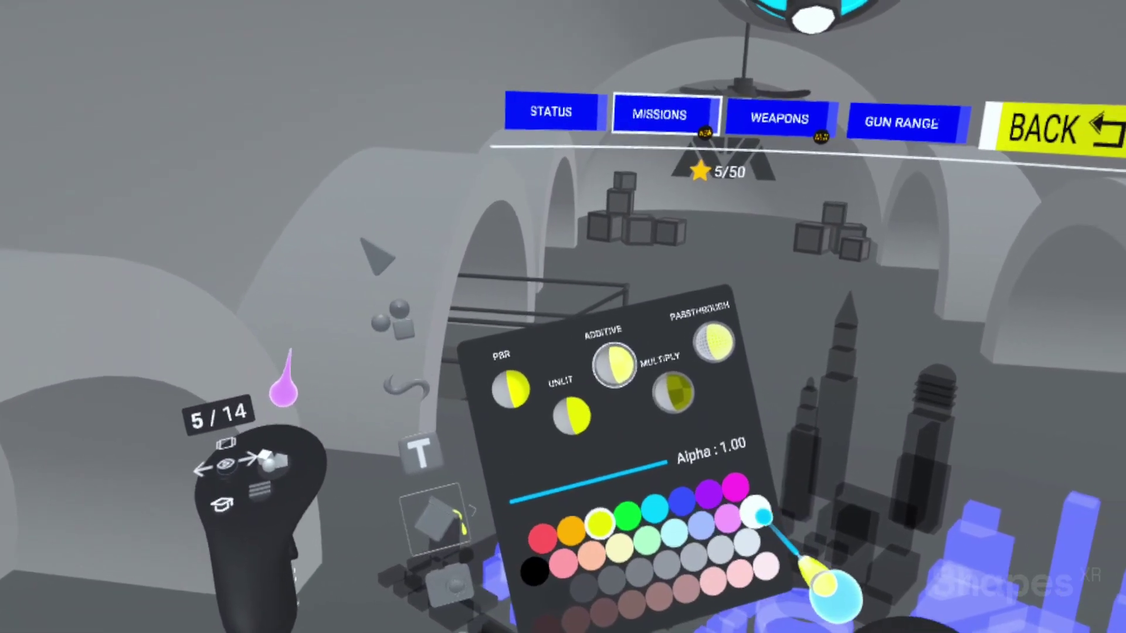
pyautogui.click(756, 512)
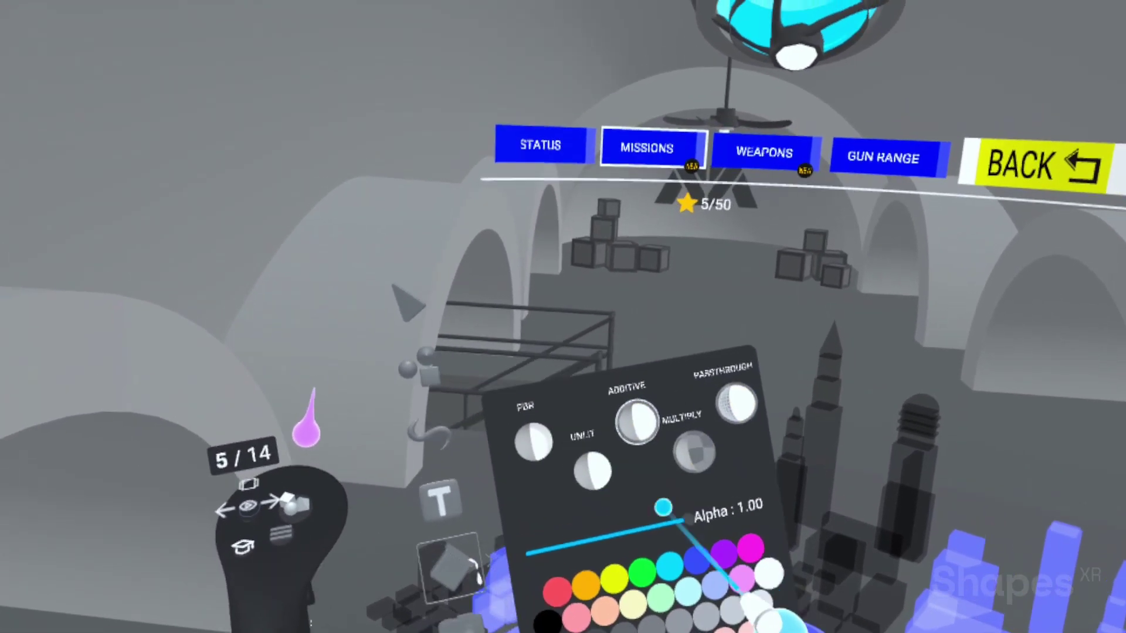
pyautogui.click(578, 469)
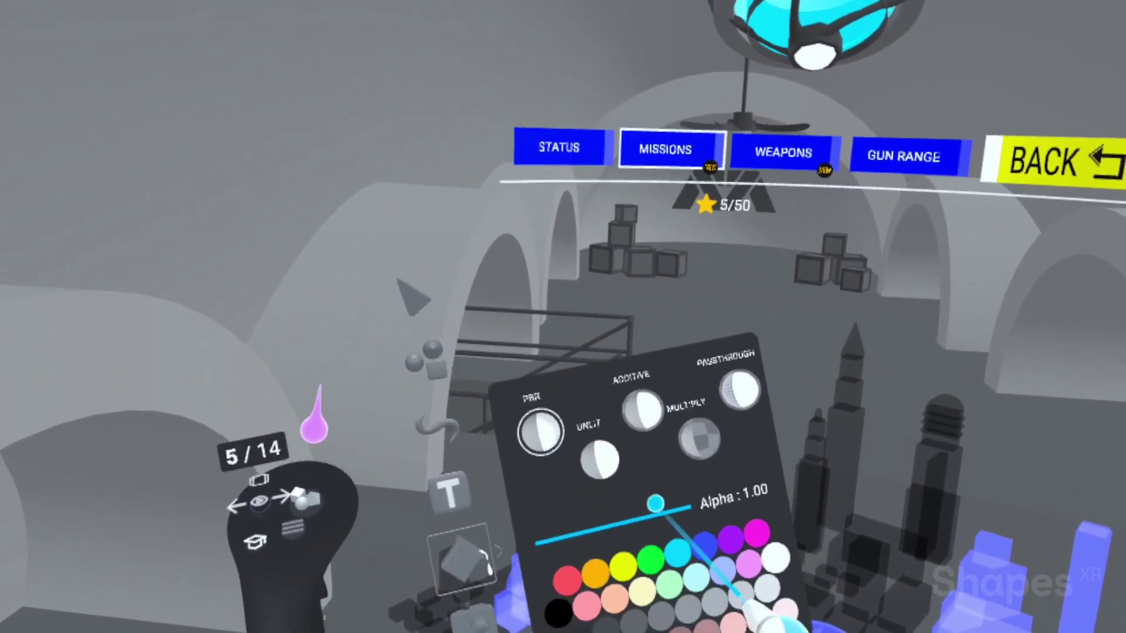
pyautogui.moveTo(722, 551); pyautogui.dragTo(700, 555)
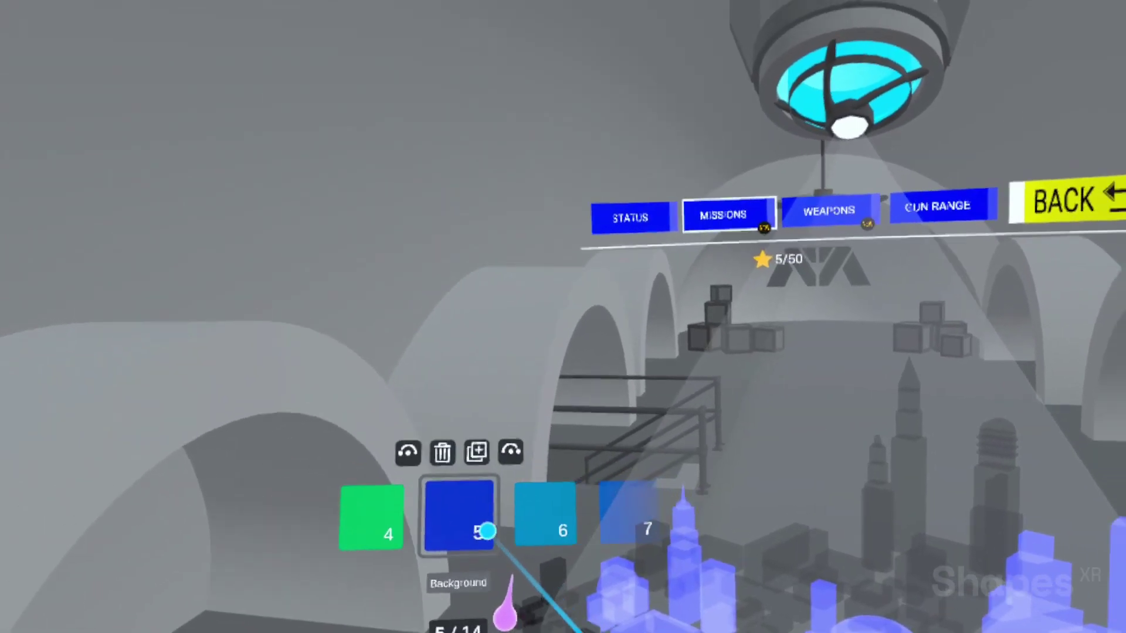
# Adjust the translucent light cone between the ceiling lamp and the city model in stage 4, and return to stage 1
pyautogui.press('Left')
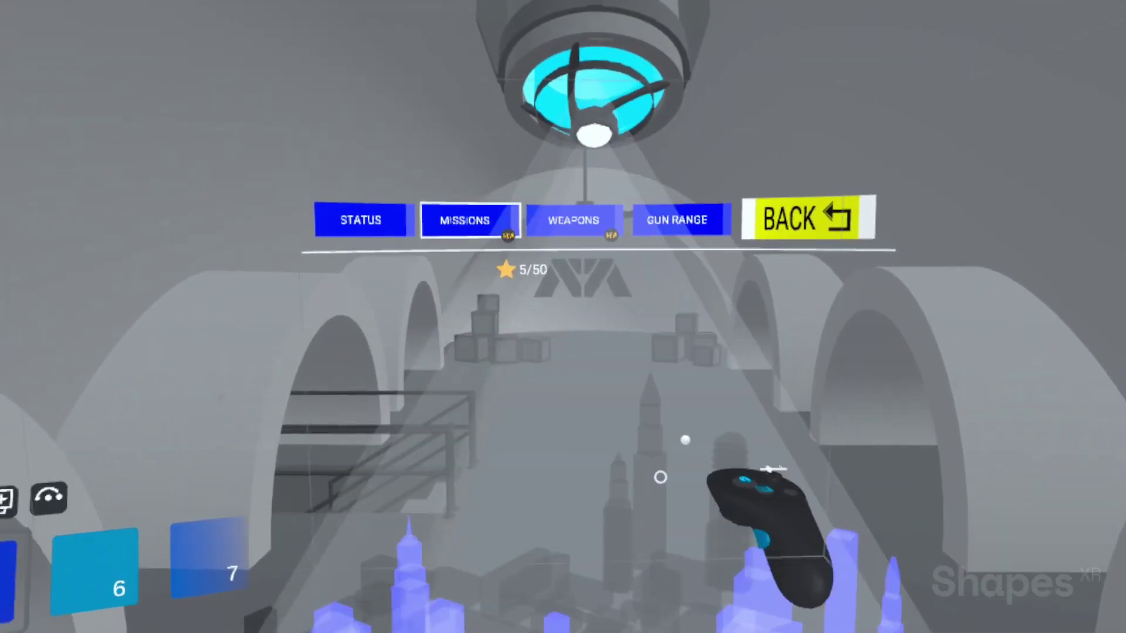
pyautogui.press('Left')
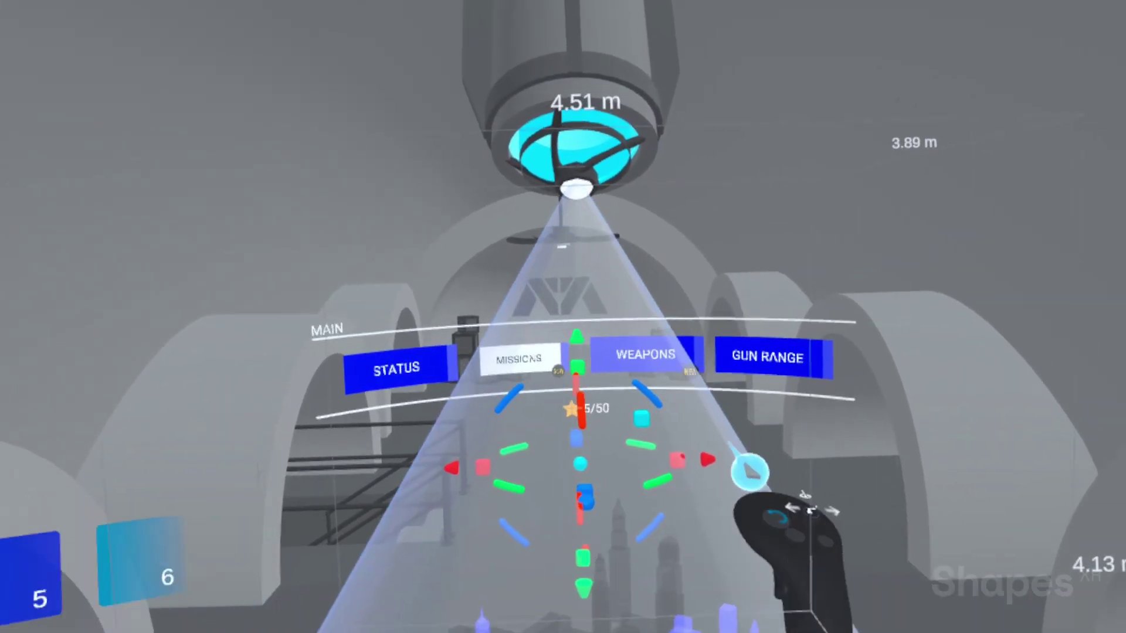
pyautogui.moveTo(664, 439); pyautogui.dragTo(926, 510)
pyautogui.moveTo(733, 539); pyautogui.dragTo(858, 601)
pyautogui.moveTo(945, 266); pyautogui.dragTo(721, 377)
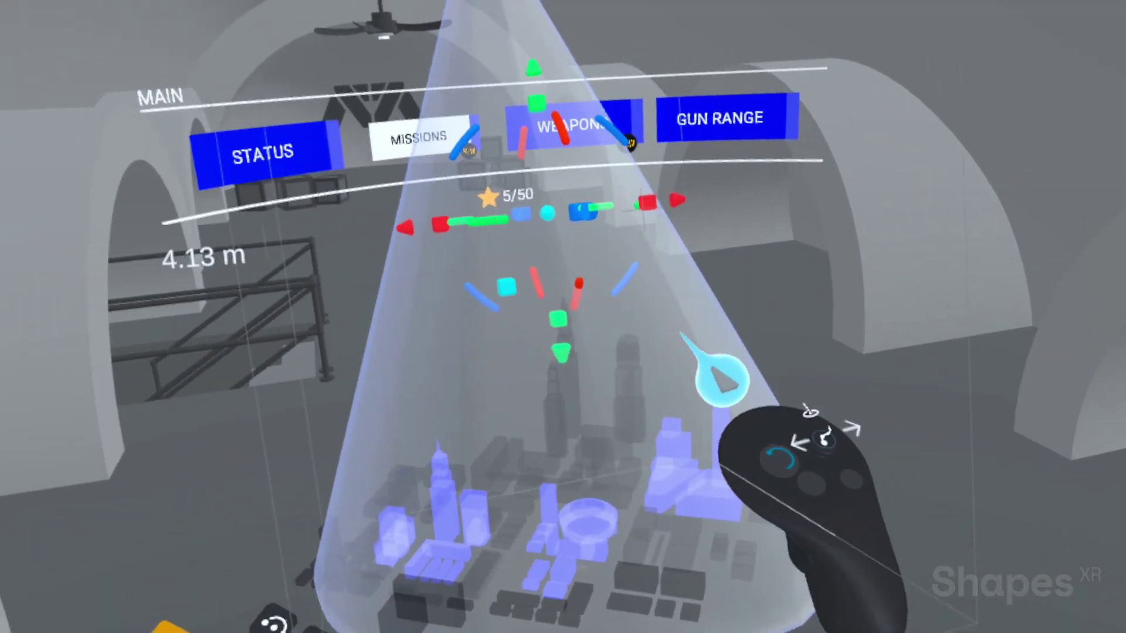
pyautogui.moveTo(628, 351); pyautogui.dragTo(668, 460)
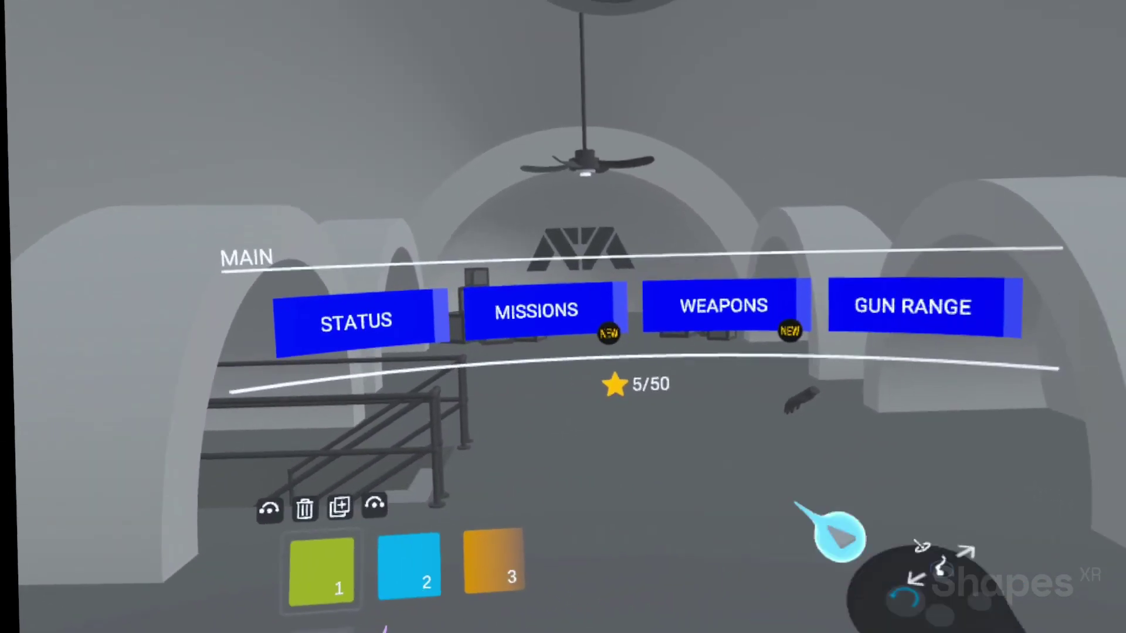
pyautogui.moveTo(829, 535); pyautogui.dragTo(829, 494)
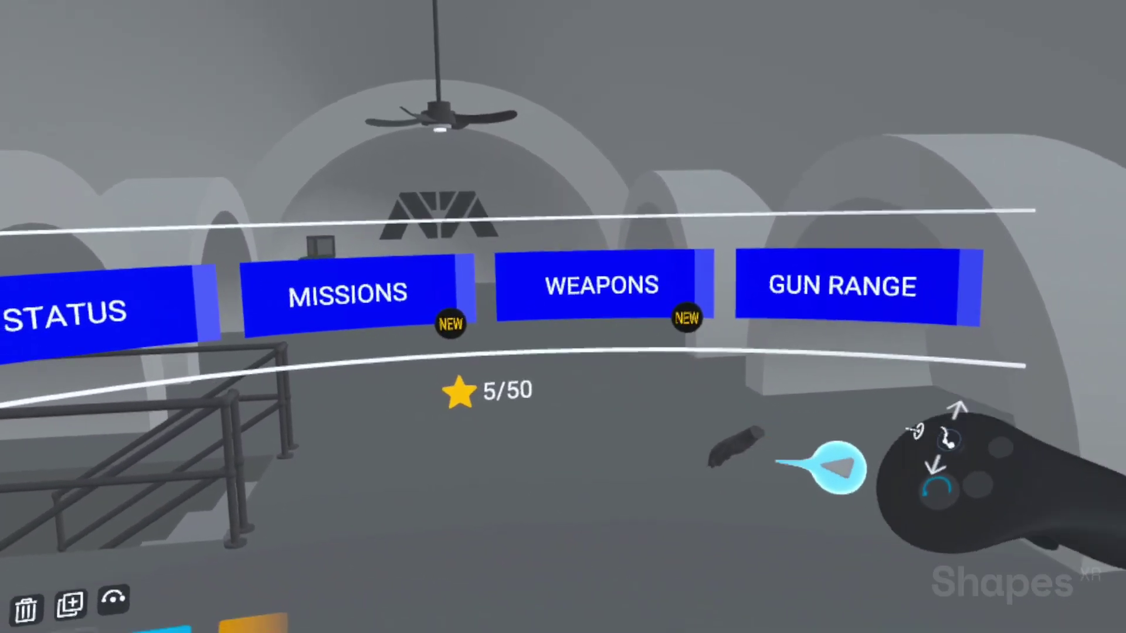